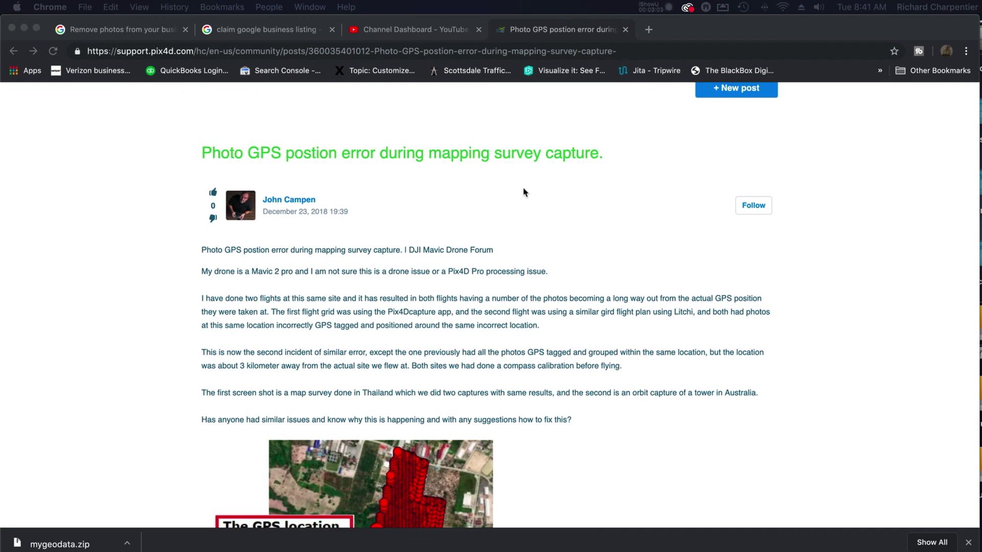
pyautogui.scroll(-3, 523, 192)
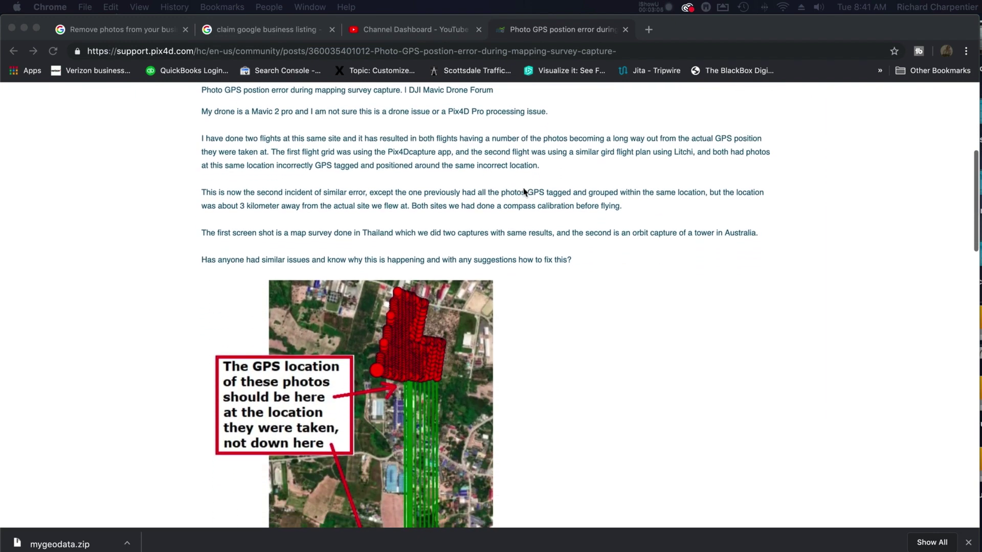
pyautogui.scroll(-1, 523, 192)
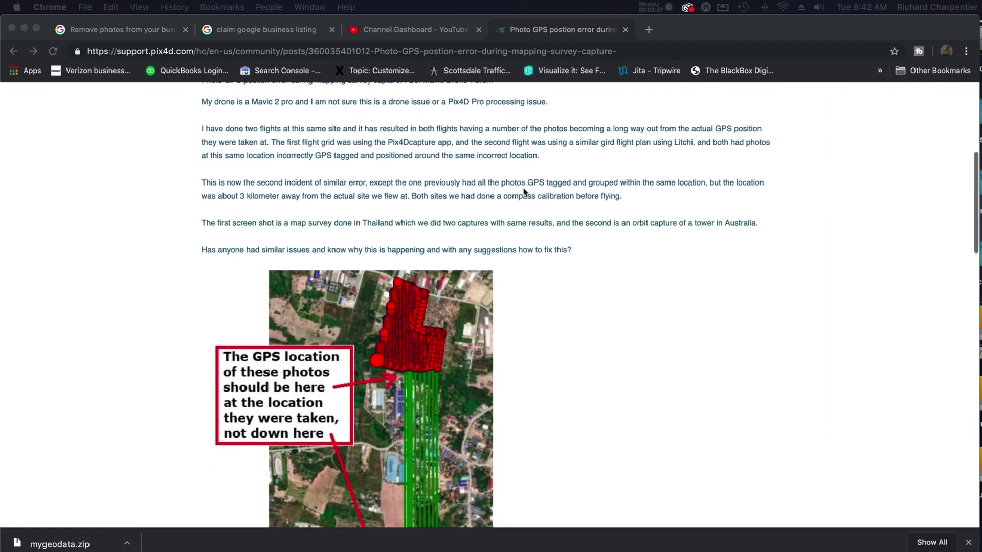
pyautogui.scroll(-1, 523, 192)
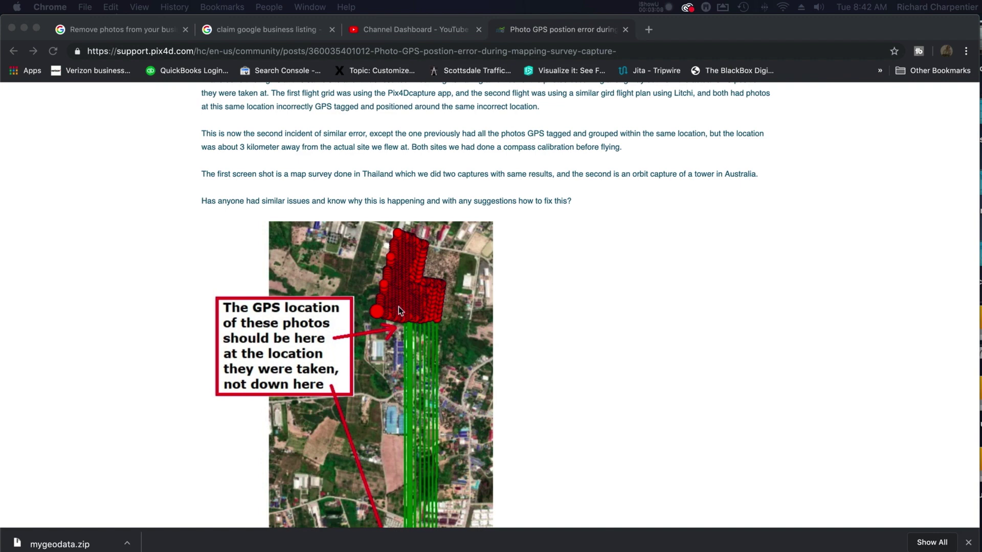
pyautogui.scroll(-4, 398, 306)
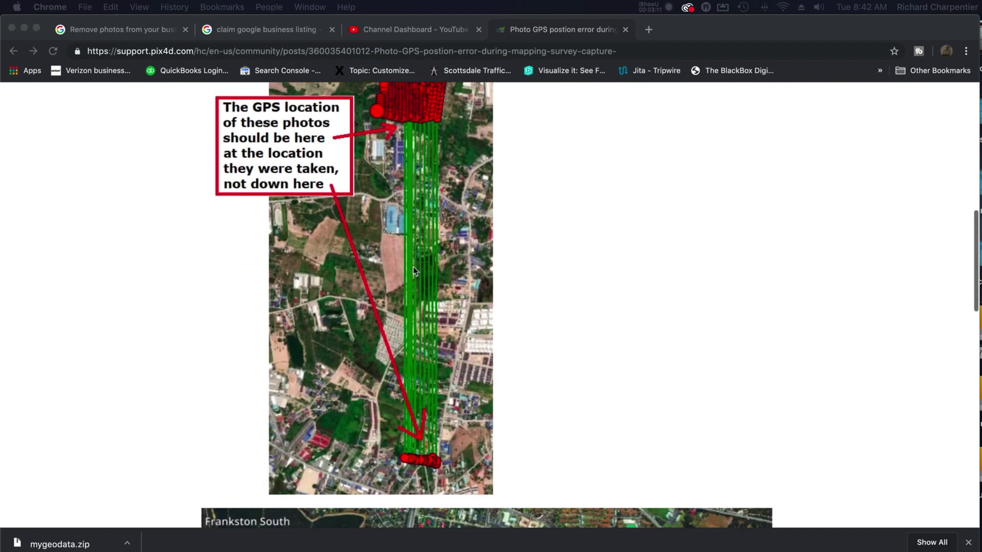
pyautogui.scroll(2, 432, 415)
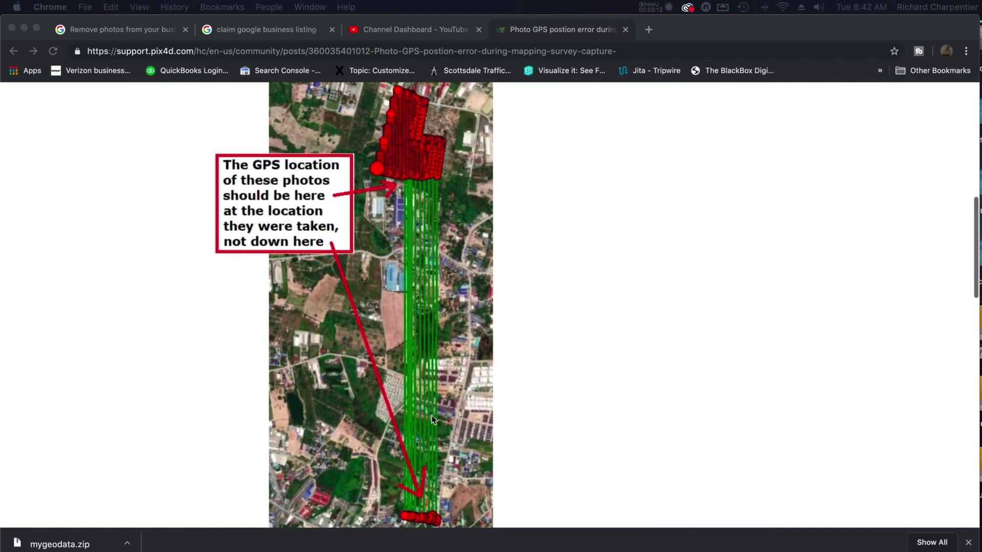
pyautogui.scroll(1, 432, 415)
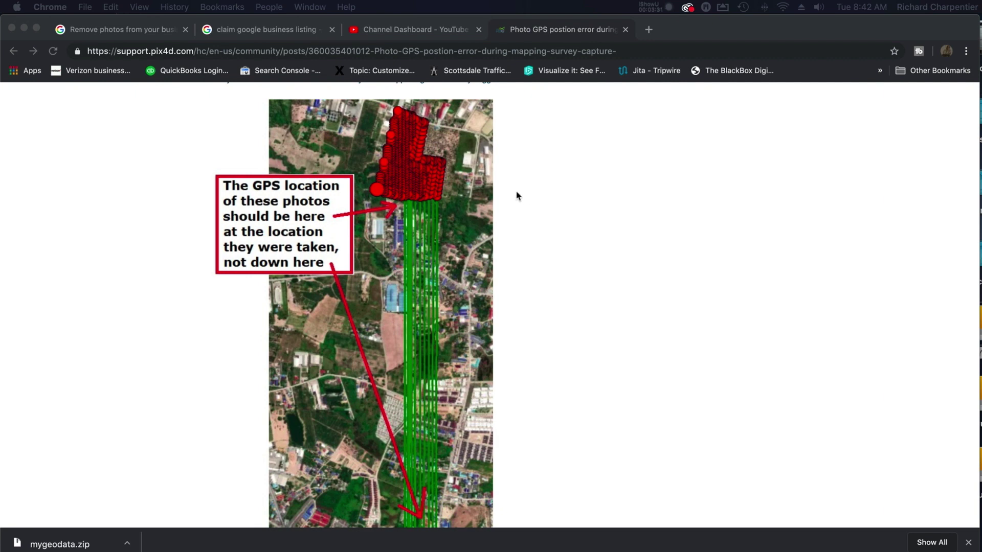
pyautogui.scroll(-1, 494, 193)
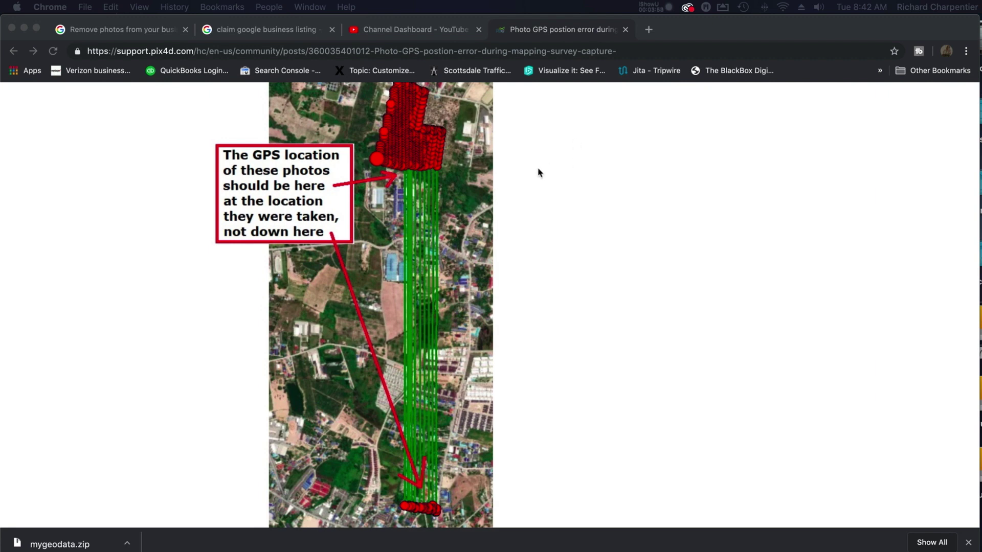
pyautogui.scroll(-10, 538, 169)
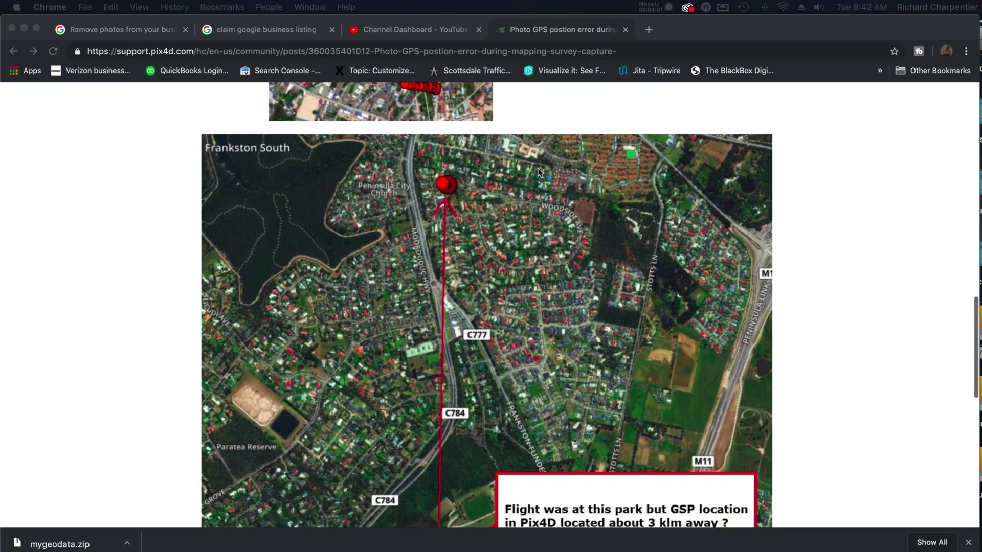
pyautogui.scroll(-2, 537, 171)
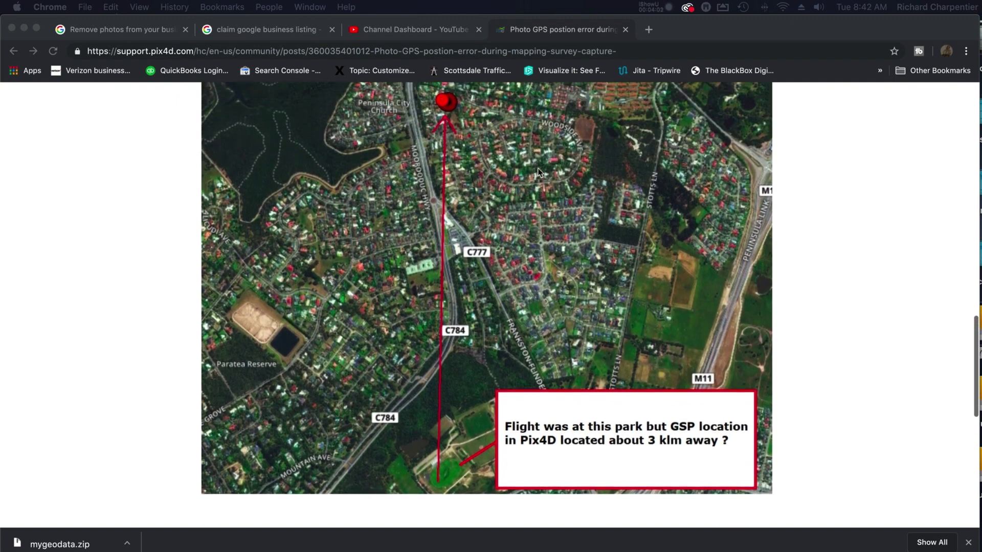
pyautogui.scroll(1, 538, 171)
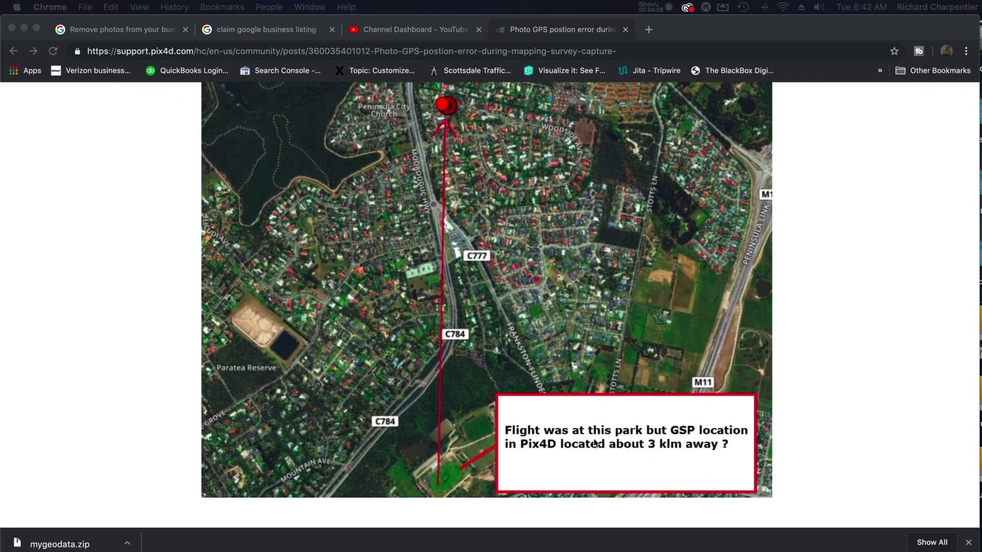
pyautogui.scroll(5, 694, 445)
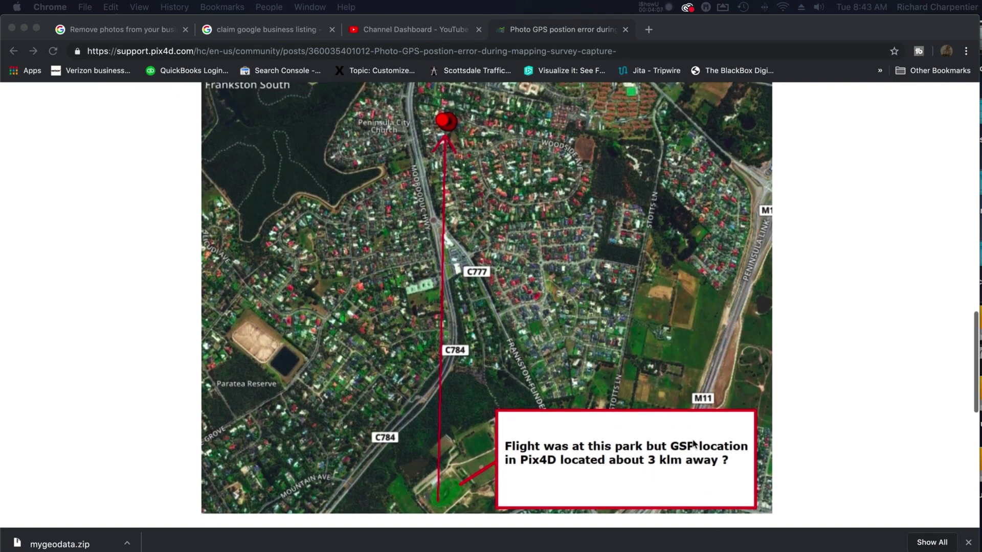
pyautogui.scroll(7, 692, 440)
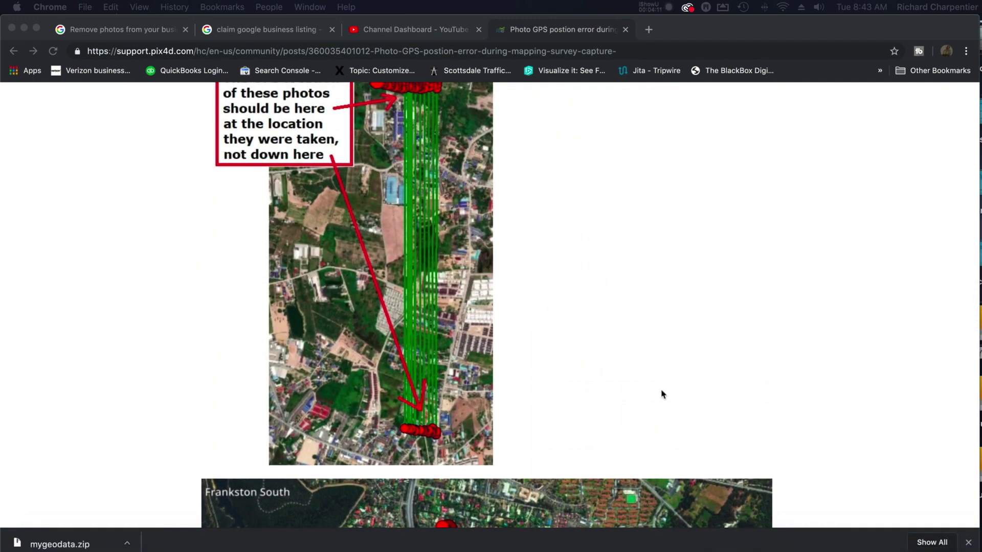
pyautogui.scroll(5, 664, 395)
pyautogui.scroll(4, 673, 396)
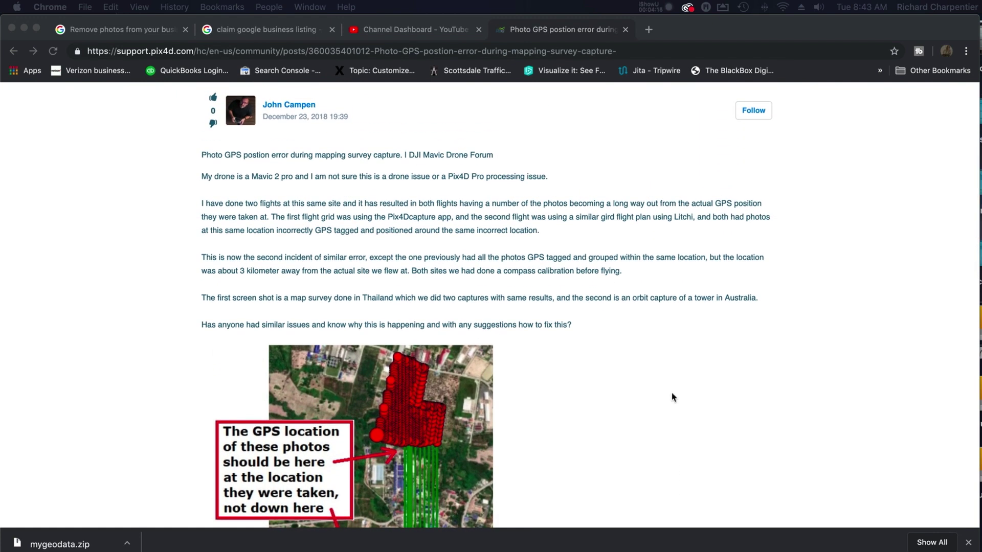
pyautogui.moveTo(716, 550)
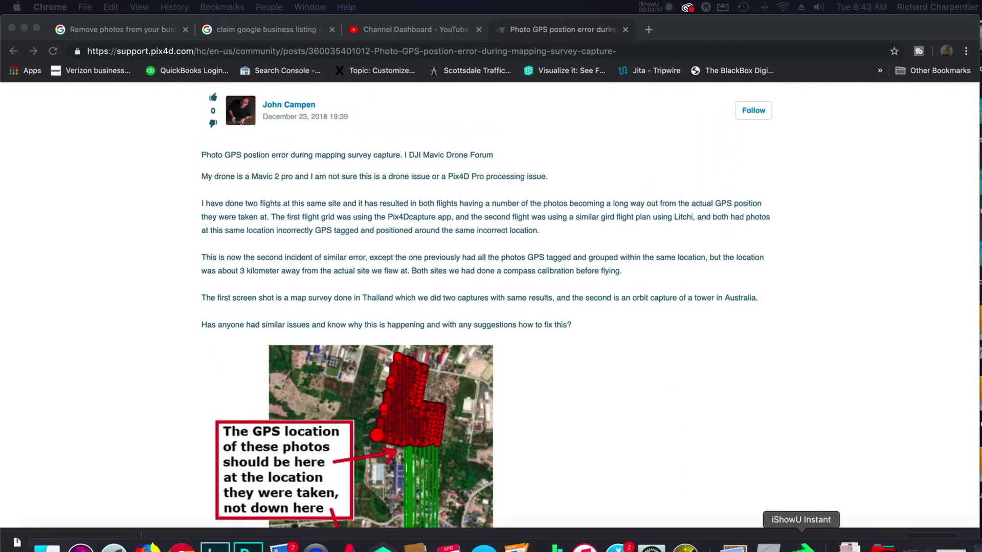
# Bring back the april28homes map and pan along the top flight line's red camera markers
pyautogui.click(764, 543)
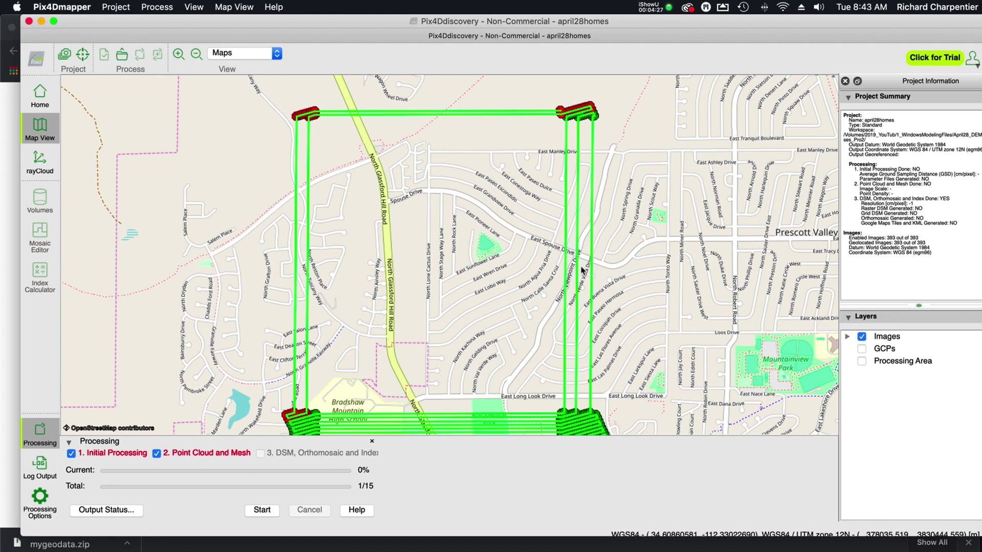
pyautogui.moveTo(493, 284); pyautogui.dragTo(491, 245)
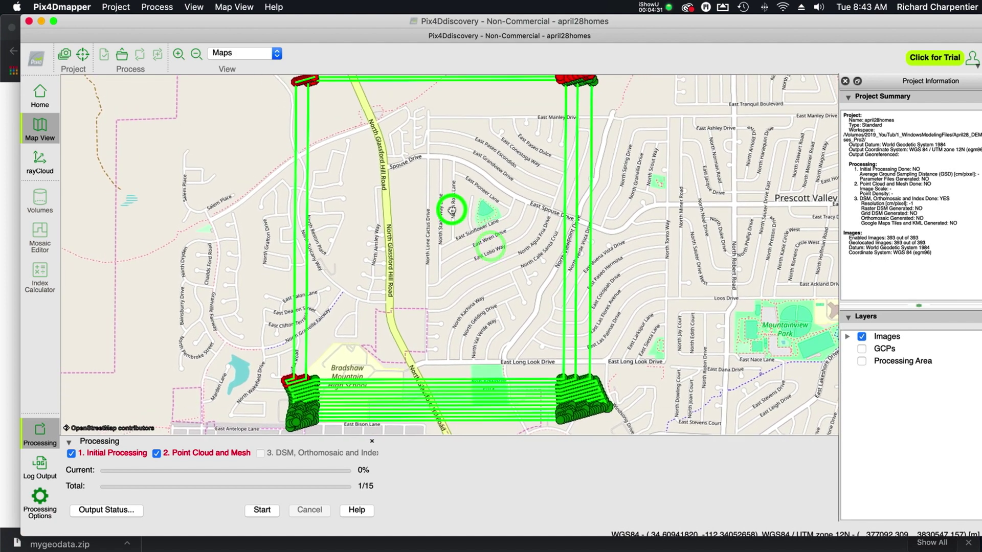
pyautogui.moveTo(453, 210); pyautogui.dragTo(452, 224)
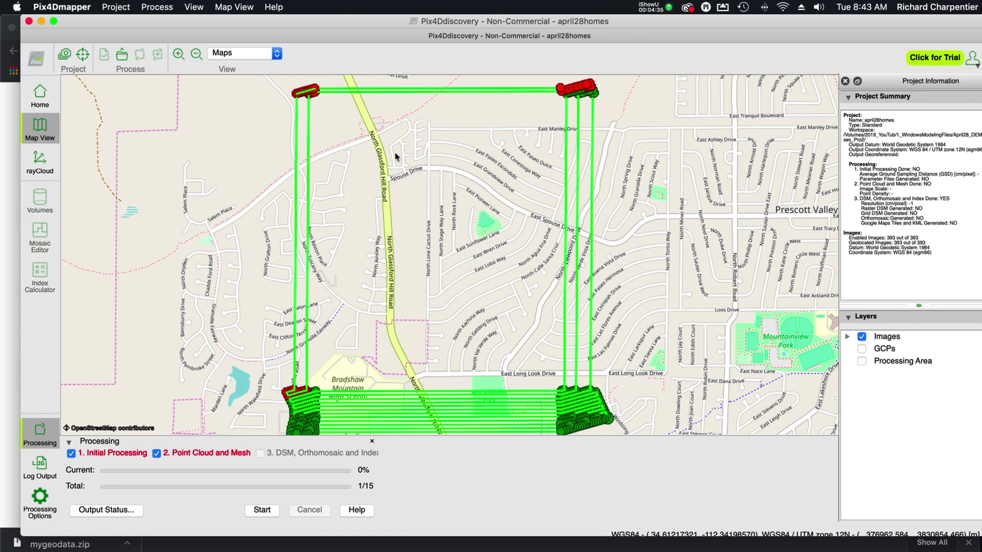
pyautogui.moveTo(431, 209); pyautogui.dragTo(482, 280)
pyautogui.moveTo(412, 228); pyautogui.dragTo(433, 246)
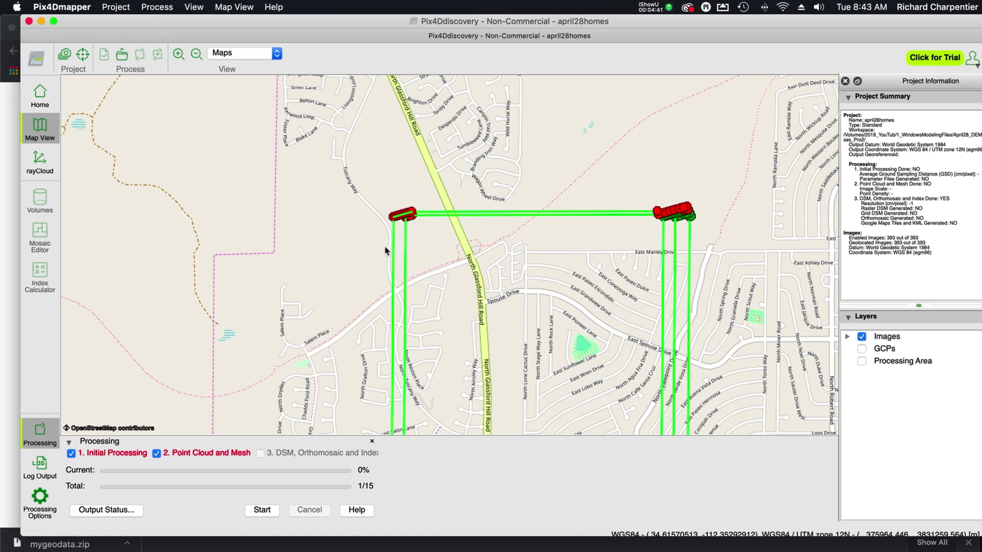
pyautogui.moveTo(581, 236); pyautogui.dragTo(461, 213)
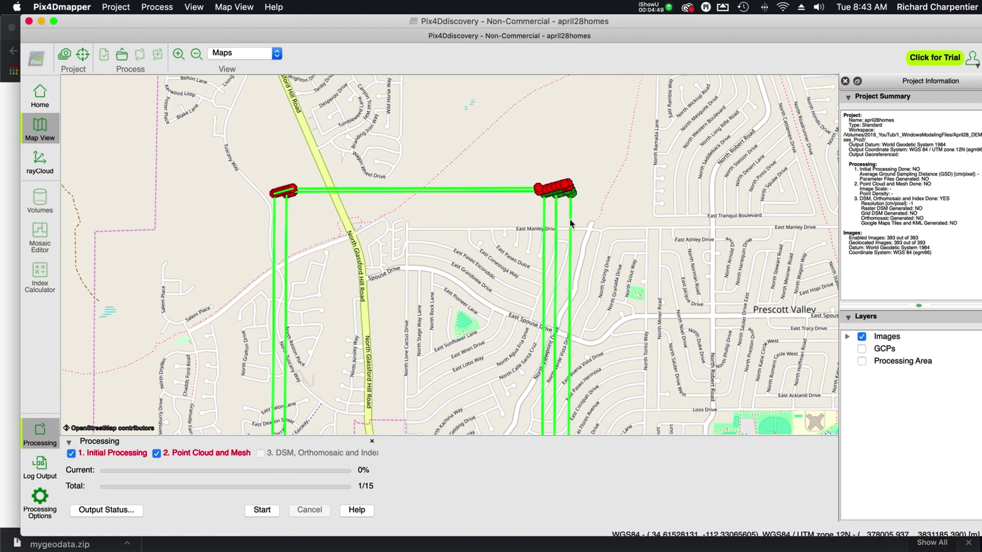
pyautogui.moveTo(483, 243); pyautogui.dragTo(487, 98)
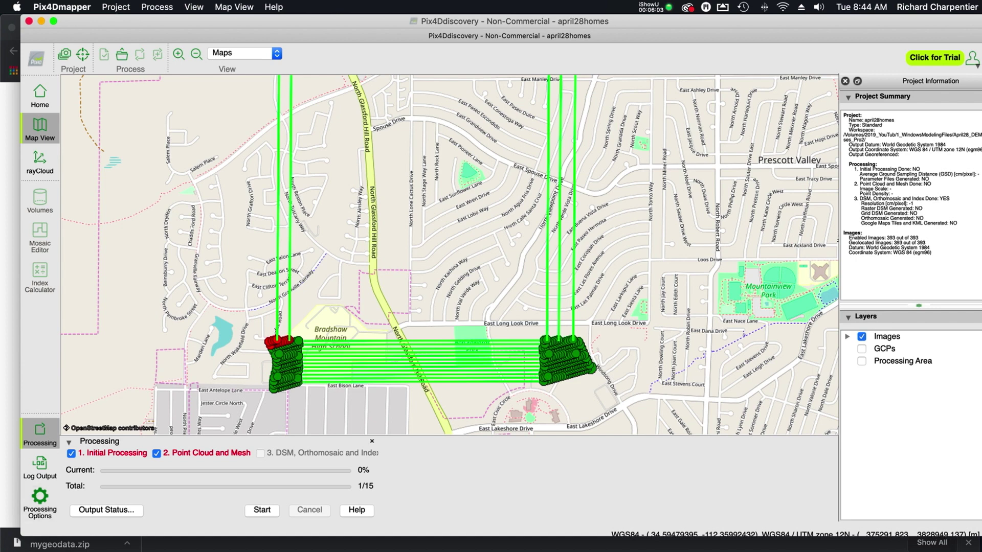
# Return to the Pix4D community post about photo GPS position errors in Chrome
pyautogui.moveTo(406, 545)
pyautogui.click(188, 546)
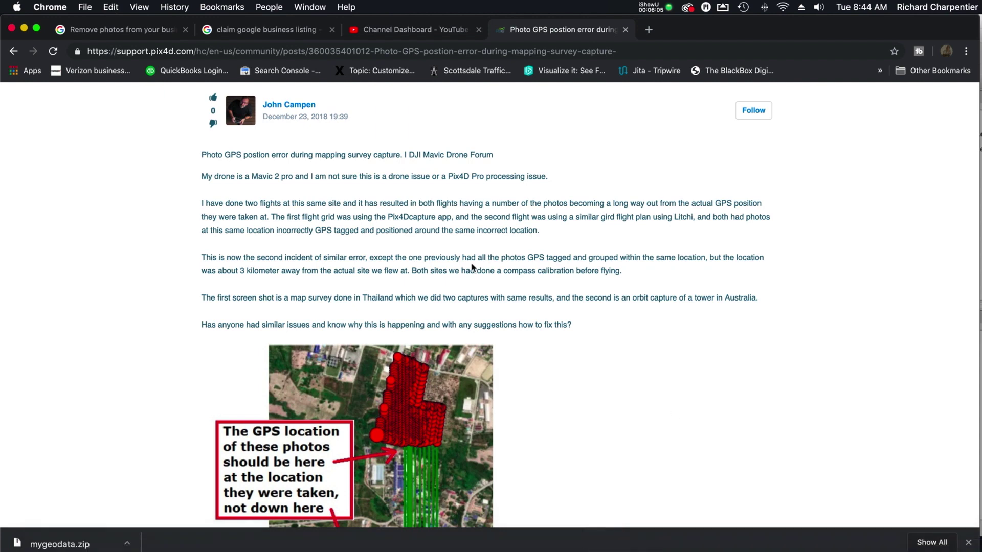
# Go back to the Mavic 2 Pro GPS results and open the 'Mavic 2 Incorrect Geotag' post
pyautogui.click(13, 51)
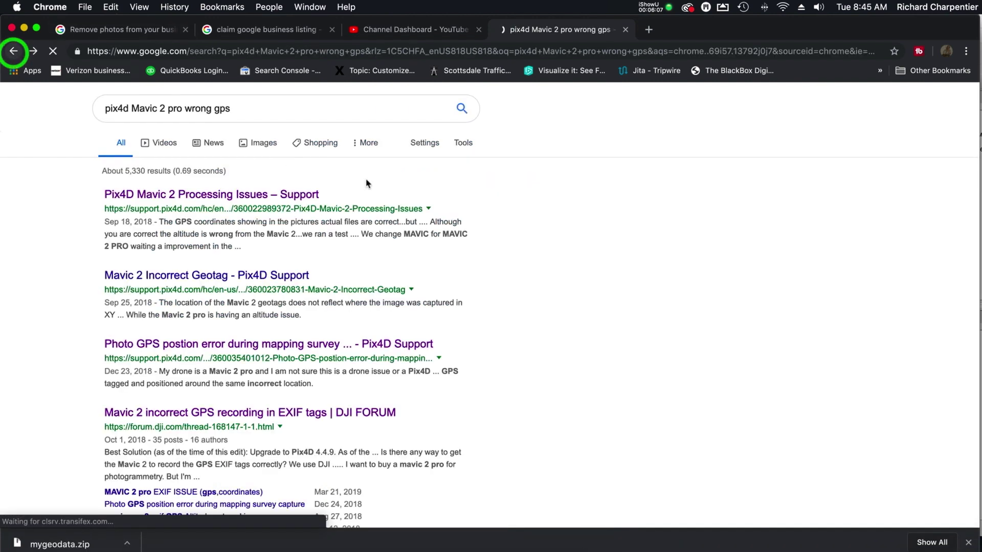
pyautogui.scroll(-4, 450, 207)
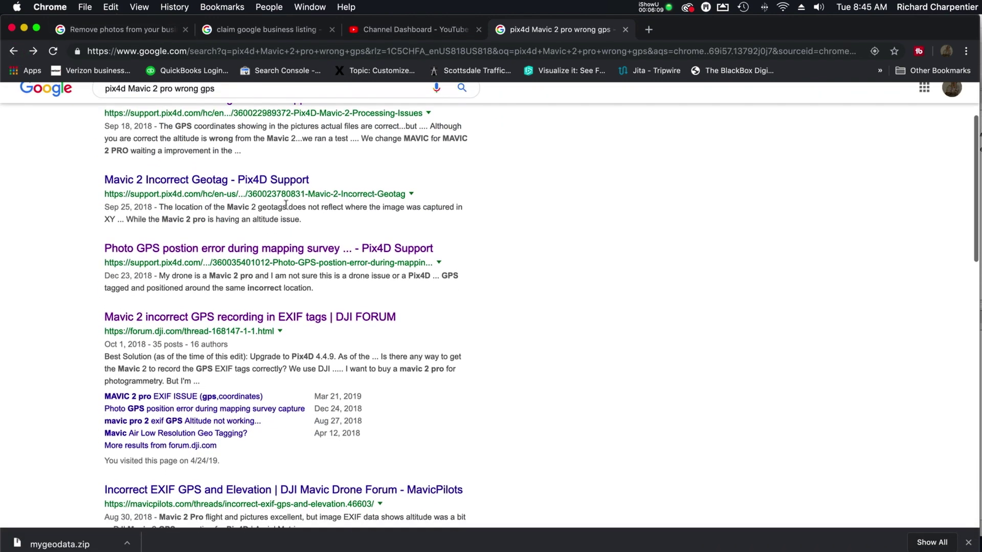
pyautogui.click(184, 184)
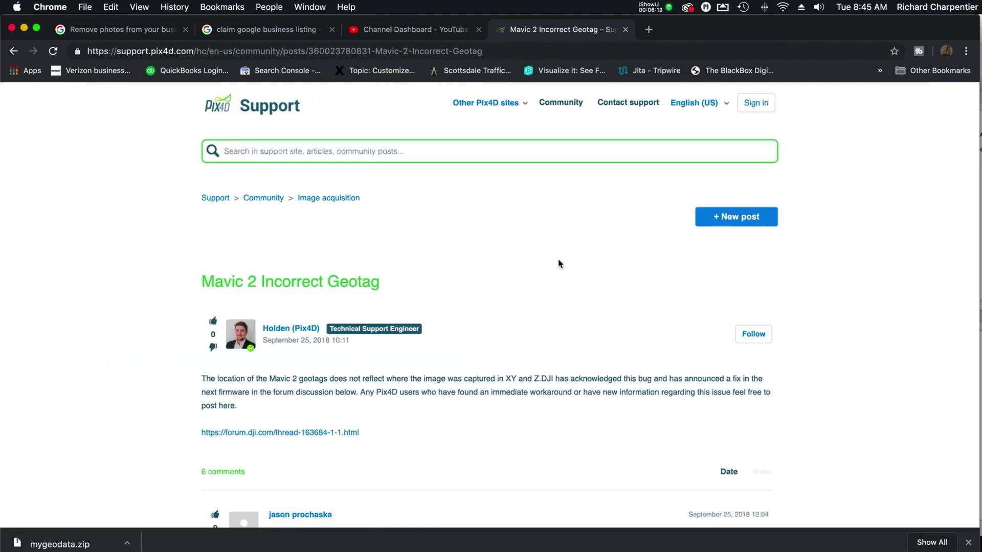
# Read through the offset-geotag comments and follow the link to the 'Mavic 2 Processing Issues' post
pyautogui.scroll(-3, 559, 263)
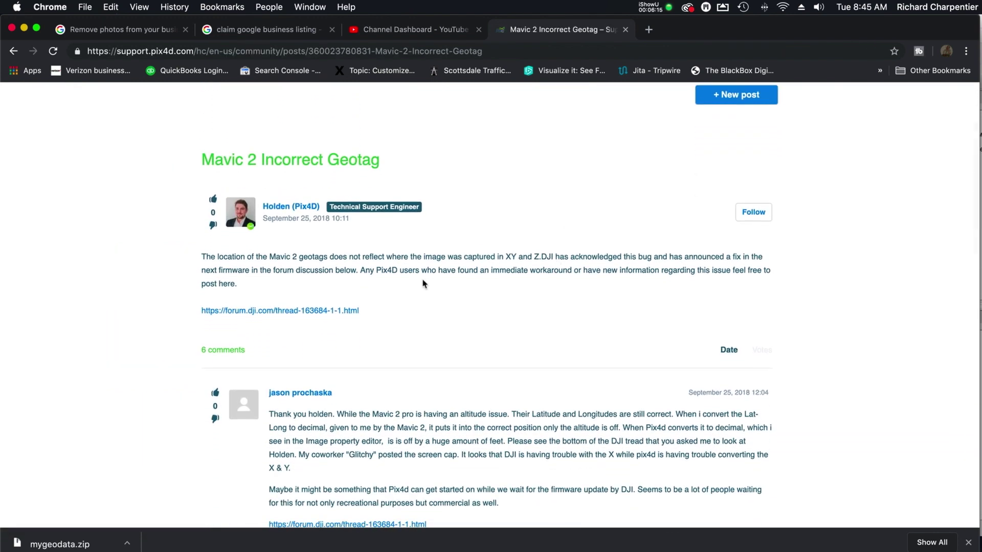
pyautogui.scroll(-2, 496, 274)
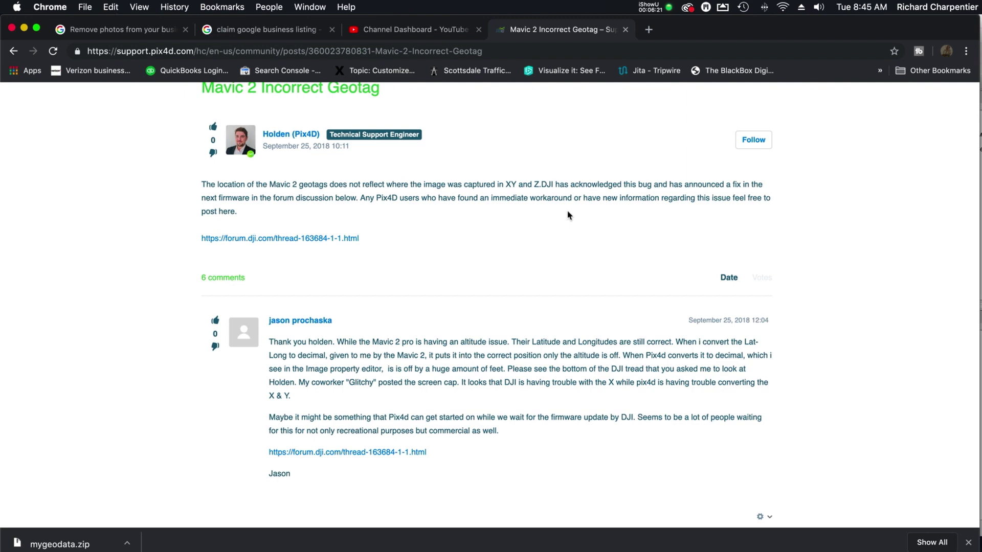
pyautogui.scroll(-3, 464, 213)
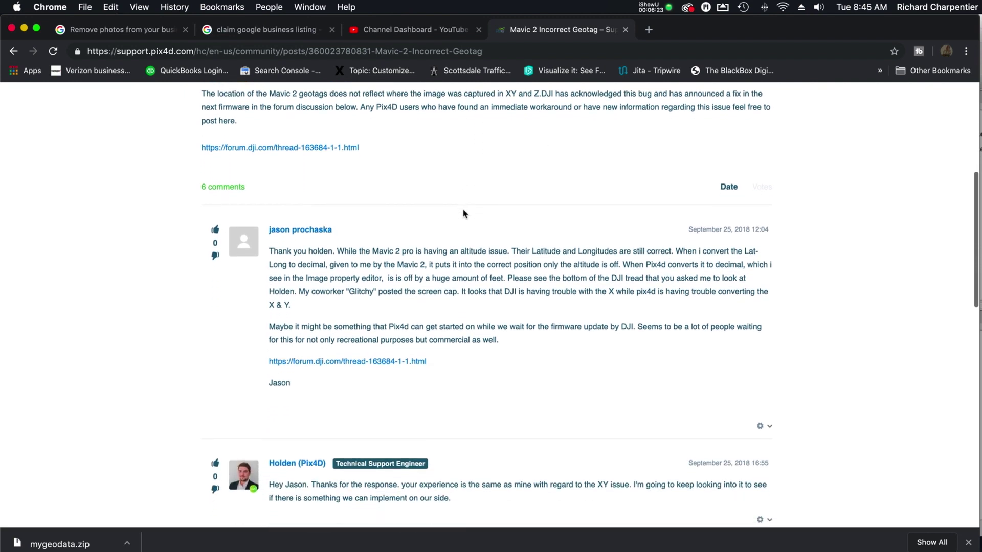
pyautogui.scroll(-2, 464, 213)
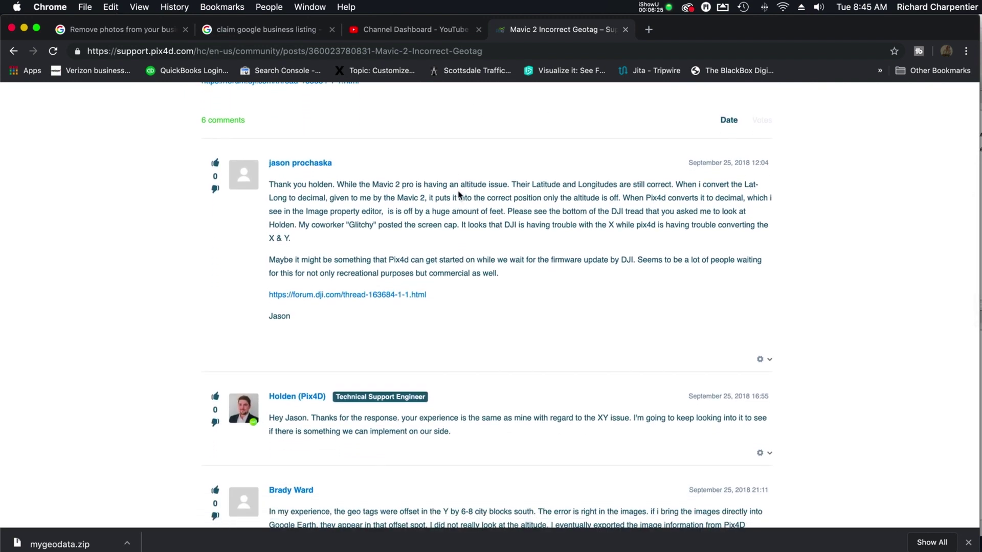
pyautogui.scroll(-2, 468, 205)
pyautogui.scroll(-9, 456, 193)
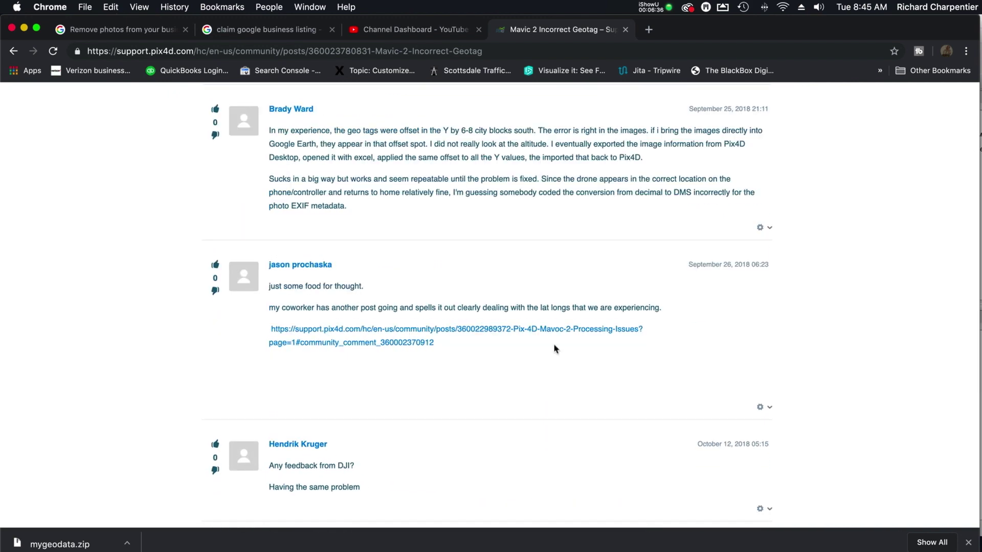
pyautogui.click(548, 331)
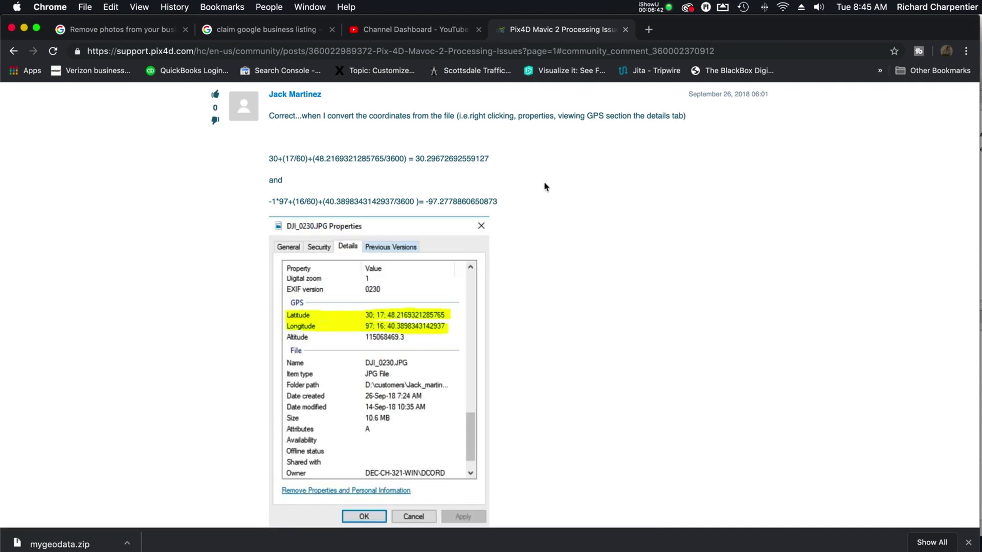
# Go back via the Incorrect Geotag post to the 'pix4d Mavic 2 pro wrong gps' results
pyautogui.click(14, 51)
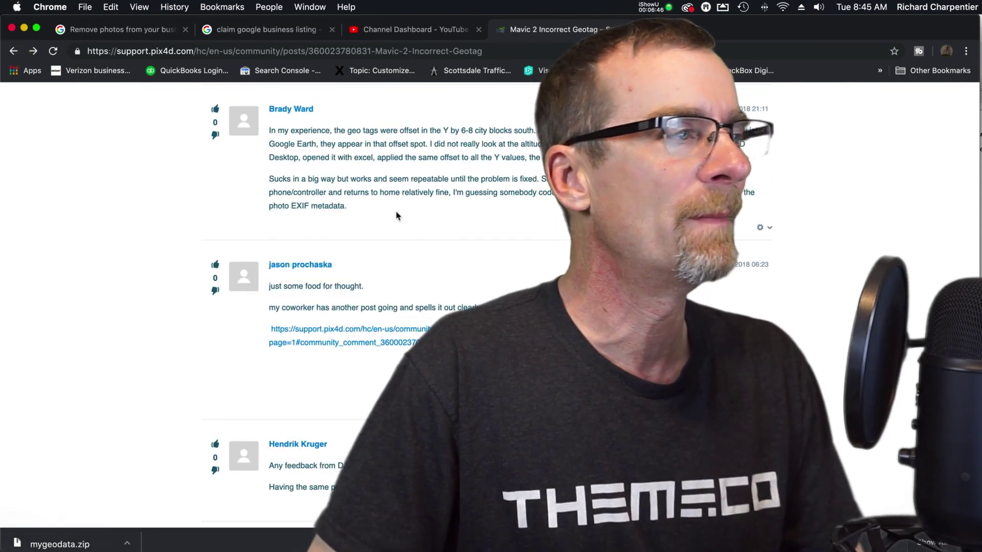
pyautogui.scroll(-5, 498, 263)
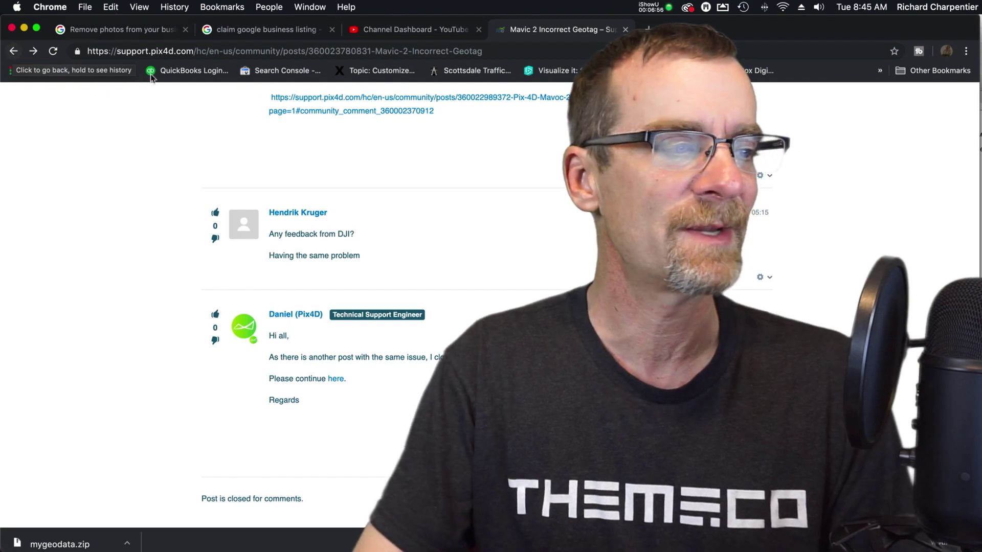
pyautogui.scroll(-1, 420, 240)
pyautogui.scroll(10, 419, 241)
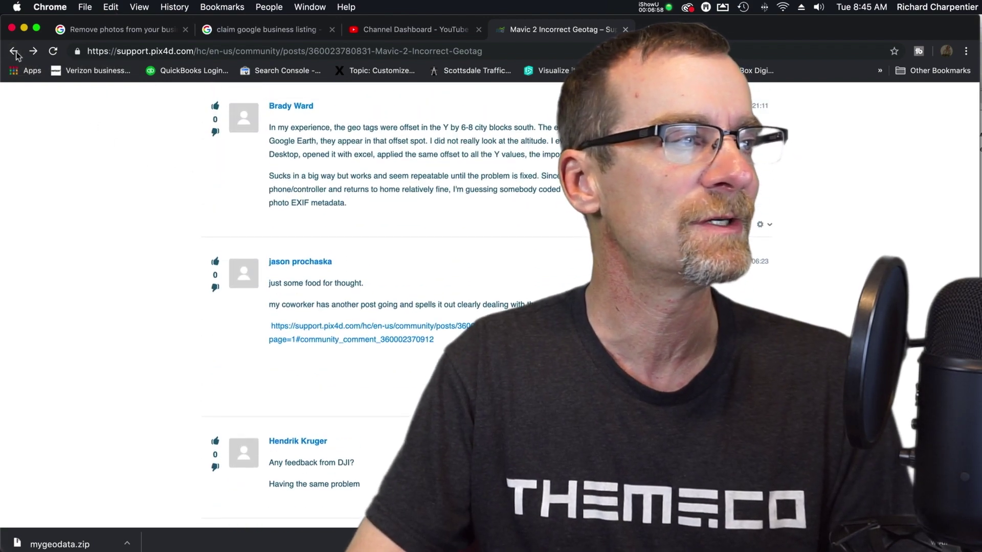
pyautogui.click(13, 52)
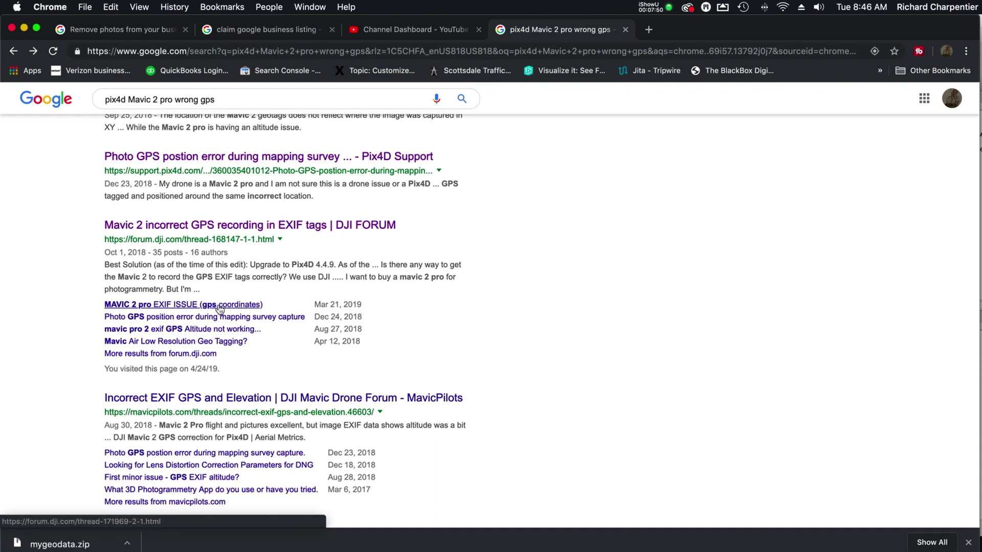
pyautogui.scroll(-3, 219, 332)
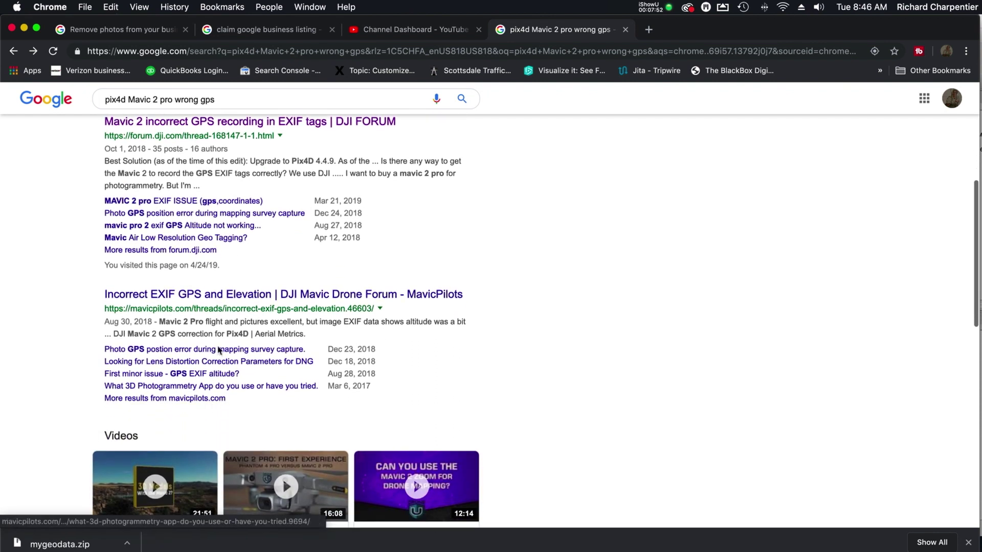
pyautogui.click(202, 296)
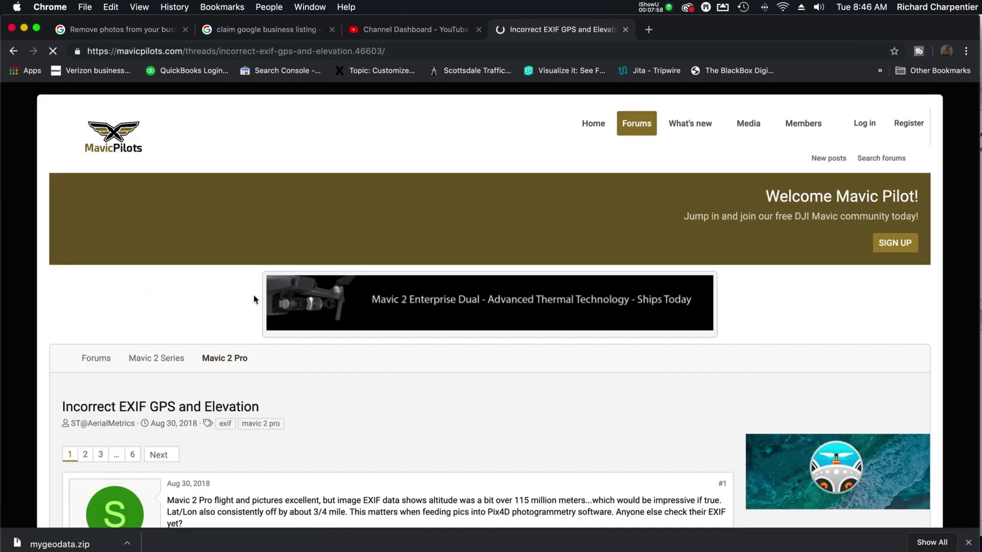
# Highlight post #1's update on the persisting Lat/Lon error and the corrected Lat/Lon EXIF file
pyautogui.scroll(-3, 475, 332)
pyautogui.scroll(-3, 475, 332)
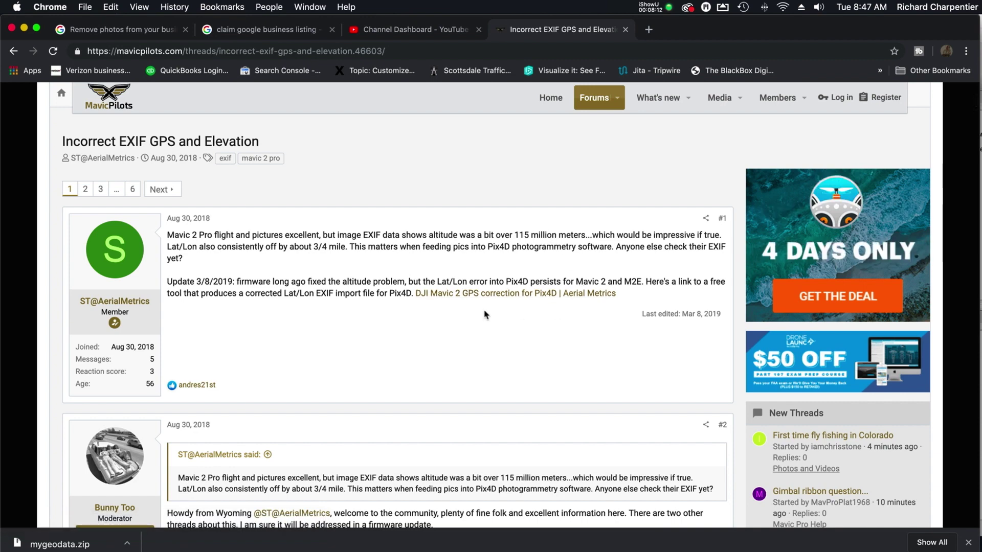
pyautogui.moveTo(256, 280); pyautogui.dragTo(613, 292)
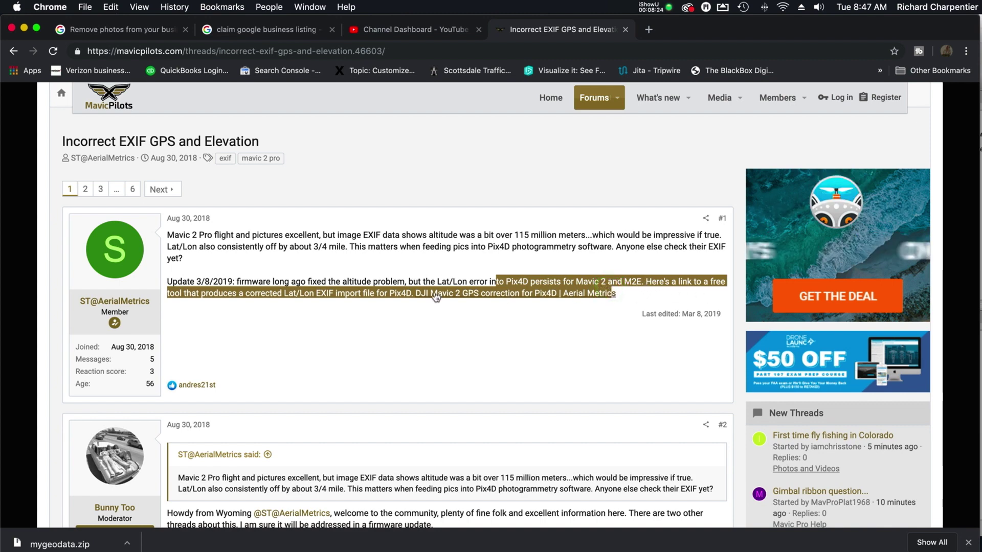
pyautogui.click(294, 308)
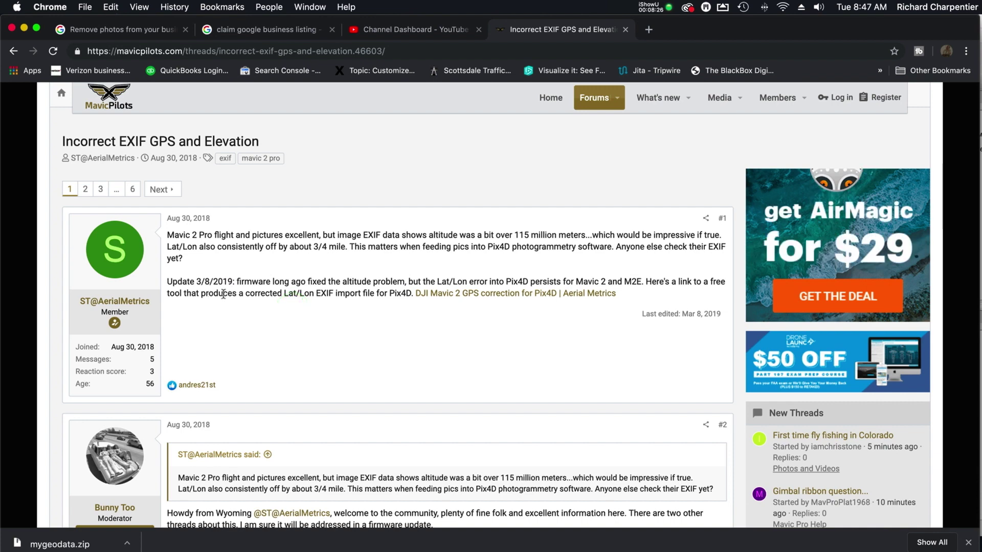
pyautogui.moveTo(287, 296); pyautogui.dragTo(421, 298)
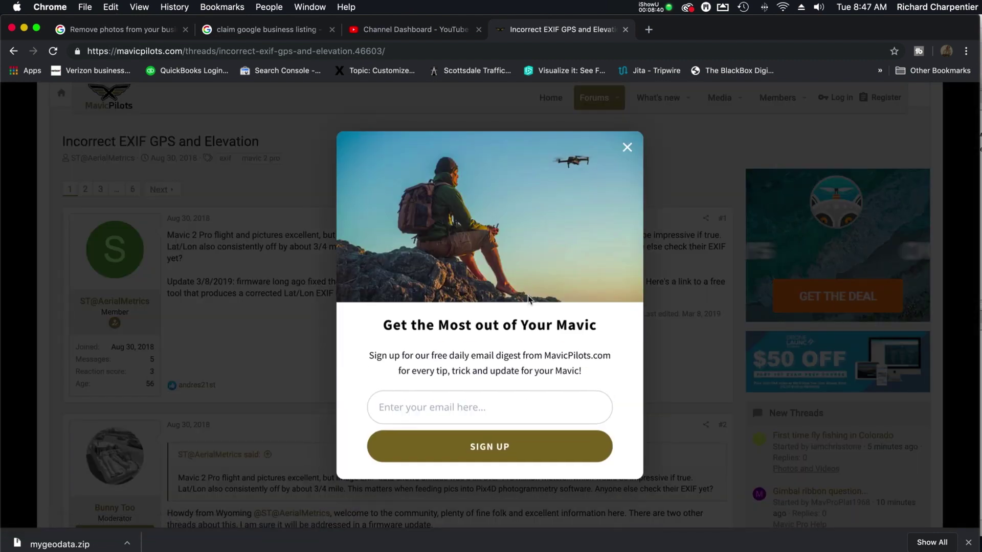
# Close the MavicPilots e-mail signup pop-up
pyautogui.click(626, 148)
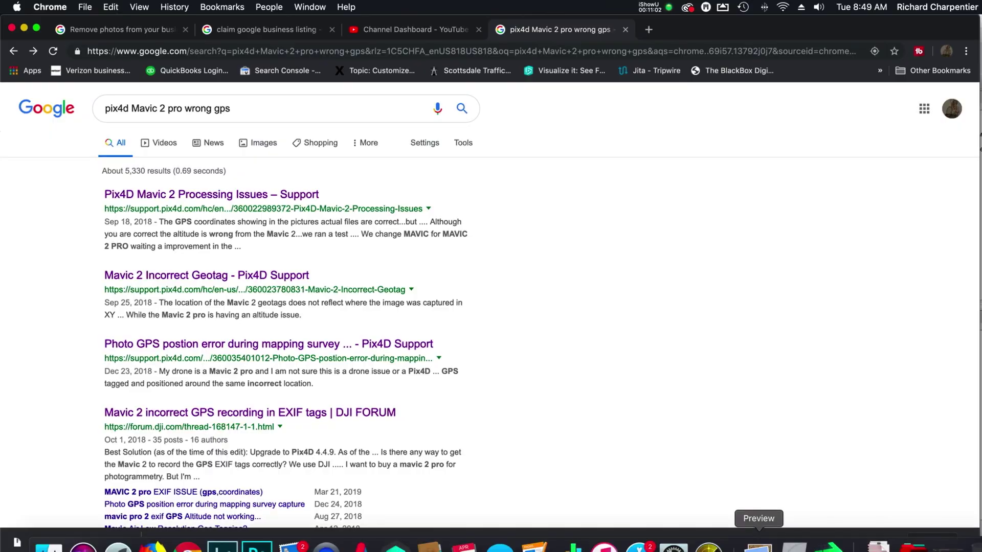
# Pan the Pix4Dmapper map to frame the image markers misplaced far north of the flight
pyautogui.click(792, 543)
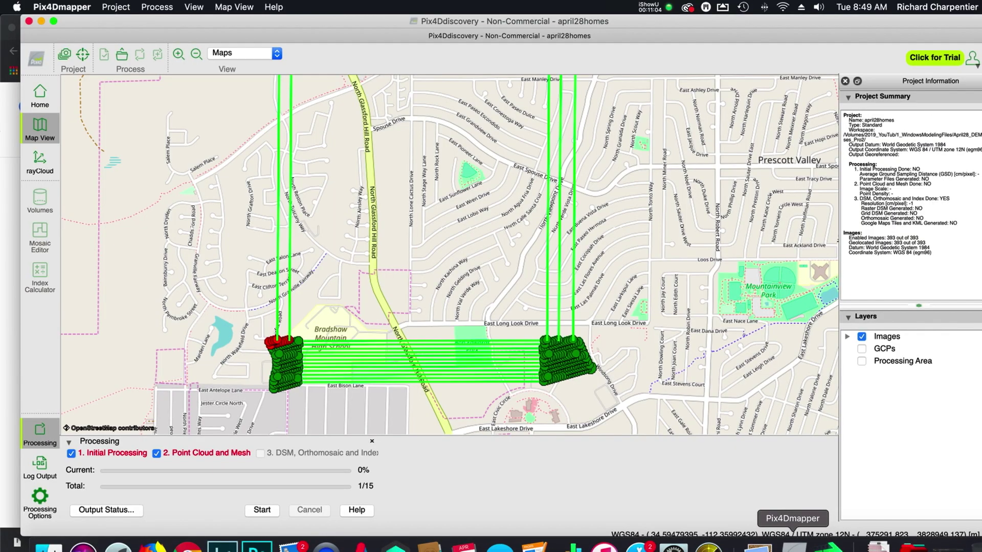
pyautogui.moveTo(643, 209); pyautogui.dragTo(675, 275)
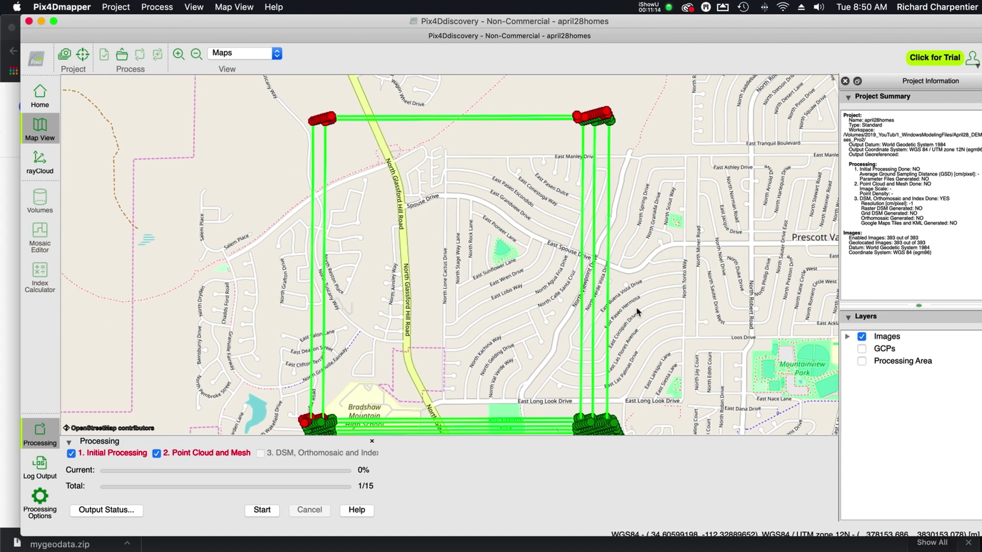
pyautogui.moveTo(361, 158); pyautogui.dragTo(394, 176)
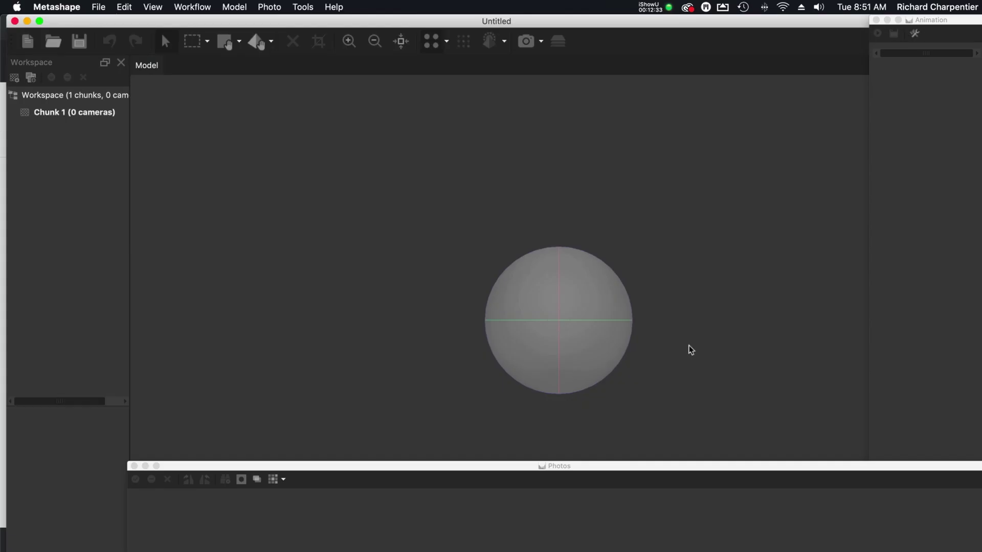
# Try april28MaxOSXGvilleModelCrop.psx, dismiss its error, then open 2 Homes Litchi Orbit3D_CircleCrop.psx
pyautogui.click(99, 7)
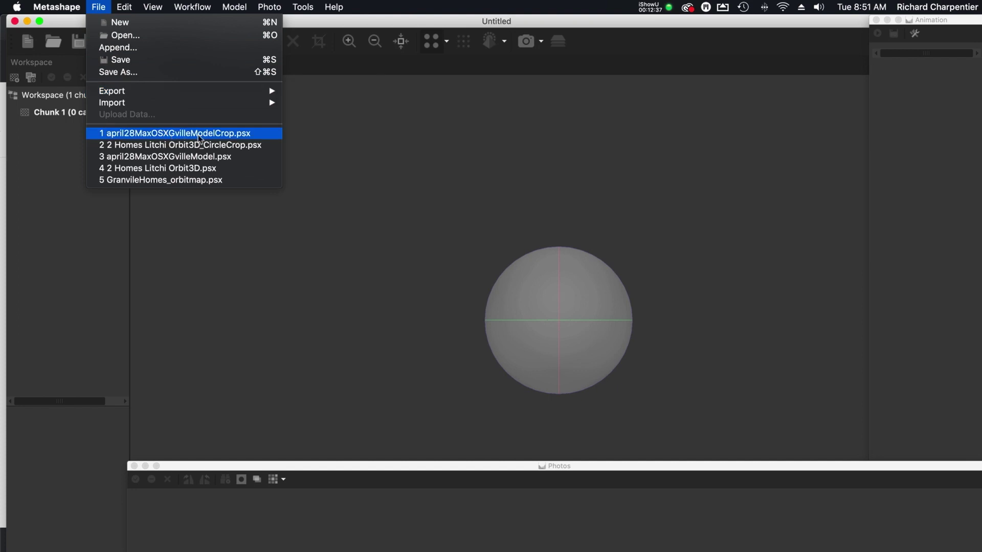
pyautogui.click(234, 134)
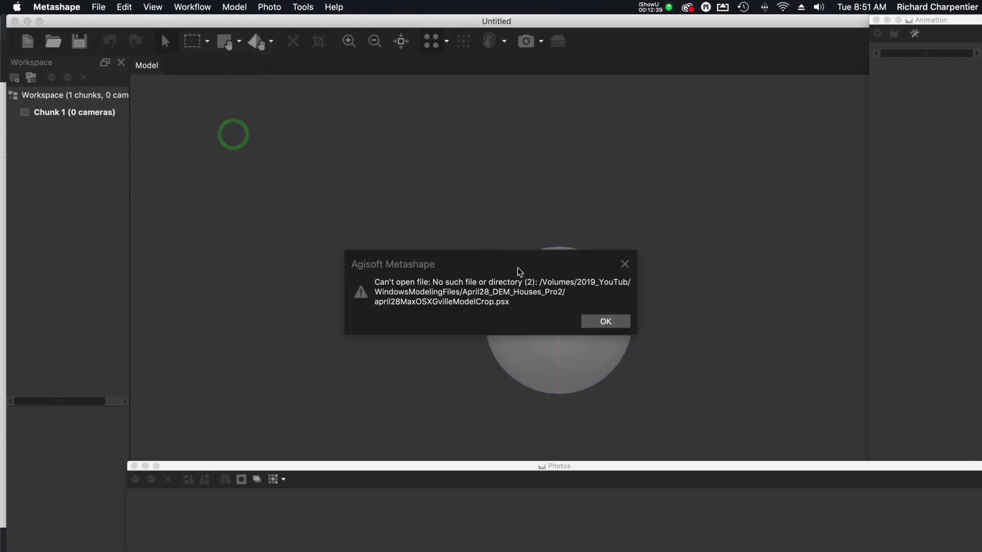
pyautogui.click(601, 323)
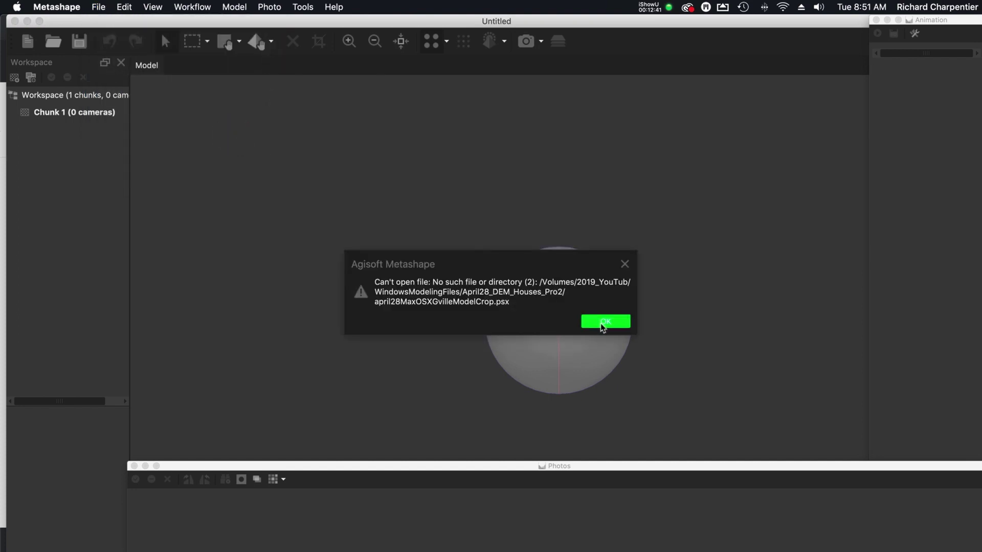
pyautogui.click(98, 7)
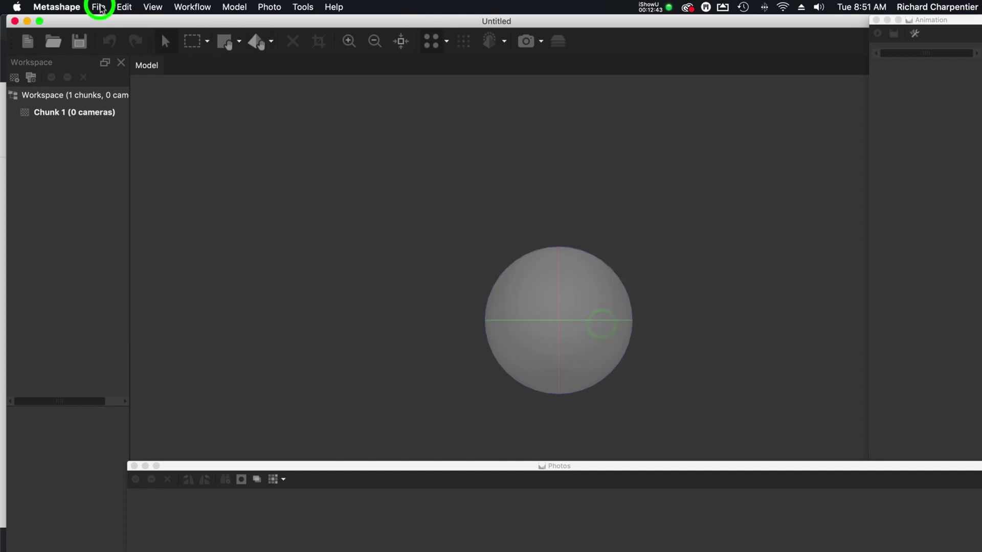
pyautogui.click(201, 146)
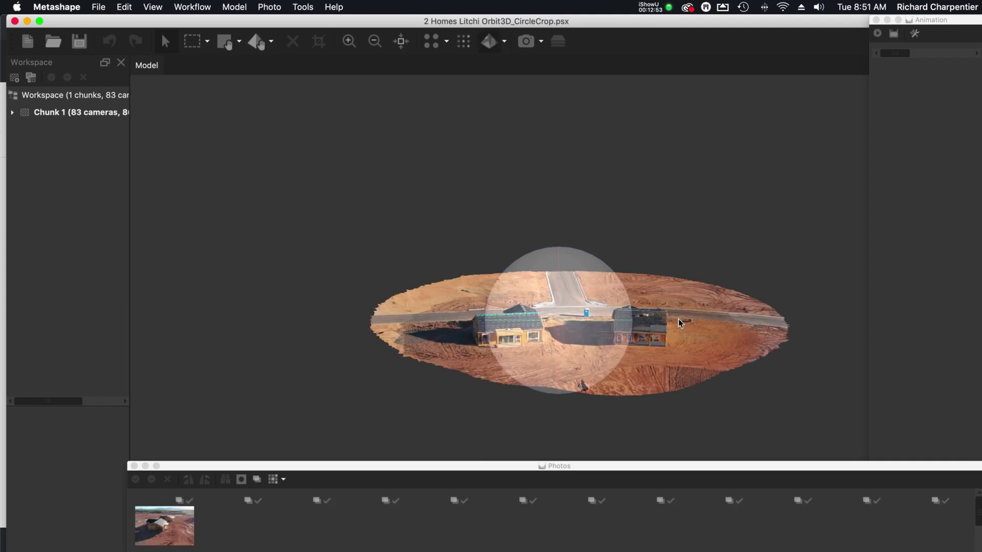
# Orbit the two-homes model toward a flatter overhead view
pyautogui.click(570, 385)
pyautogui.moveTo(569, 385); pyautogui.dragTo(474, 290)
pyautogui.moveTo(605, 337); pyautogui.dragTo(570, 355)
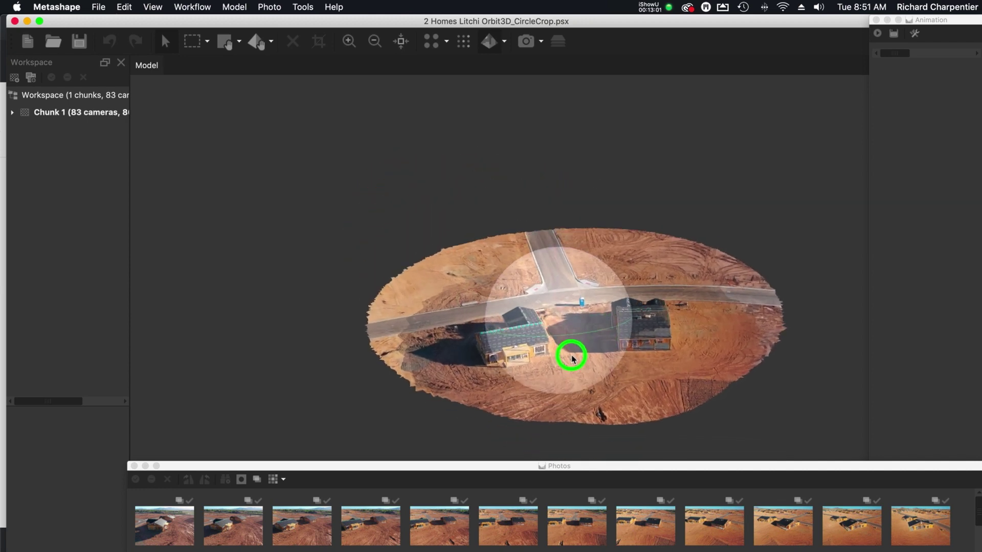
# Try reopening recent april28MaxOSXGvilleModel.psx and dismiss the missing-file error
pyautogui.click(99, 8)
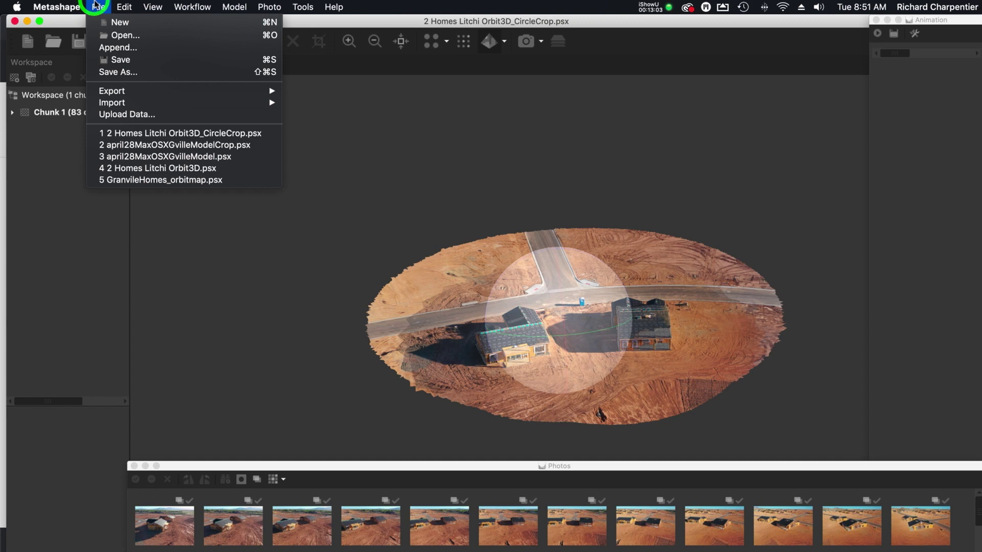
pyautogui.click(232, 159)
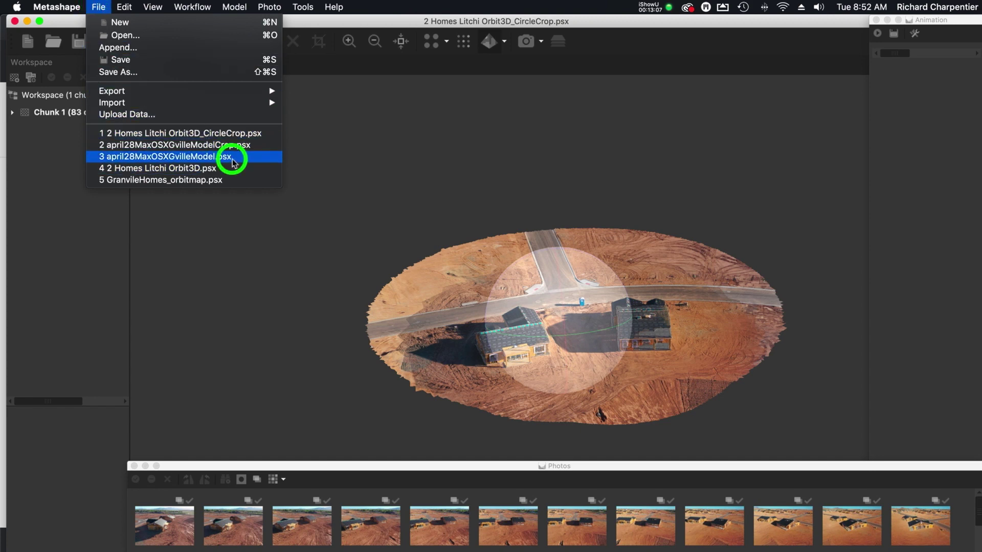
pyautogui.click(600, 322)
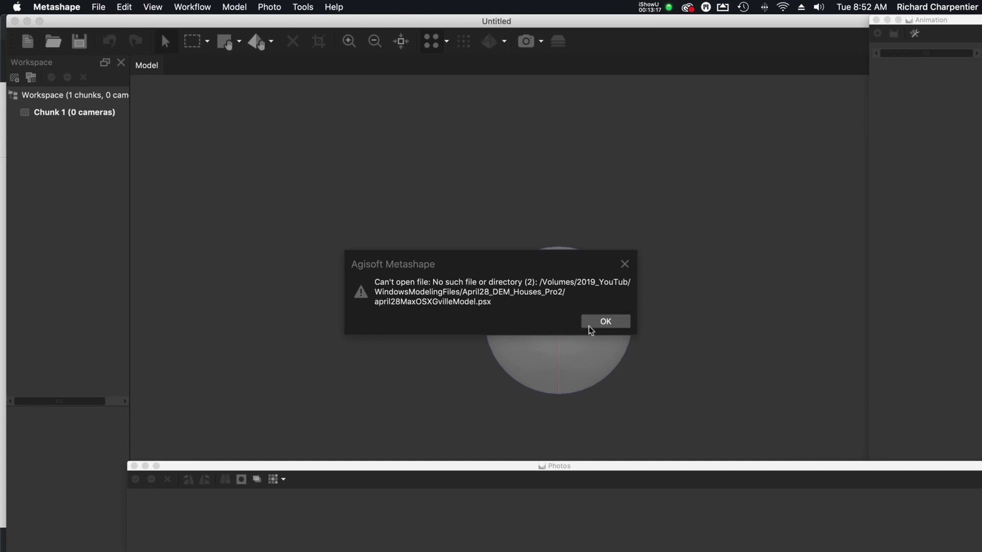
pyautogui.click(591, 324)
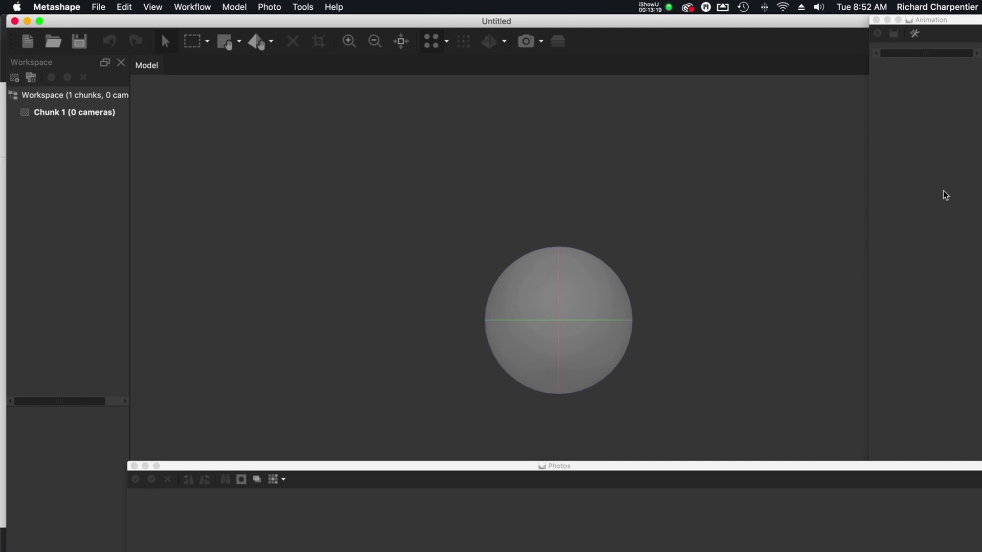
# Rename the 1_WindowsModelingFiles folder on 2019_YouTub to WindowsModelingFiles
pyautogui.click(978, 334)
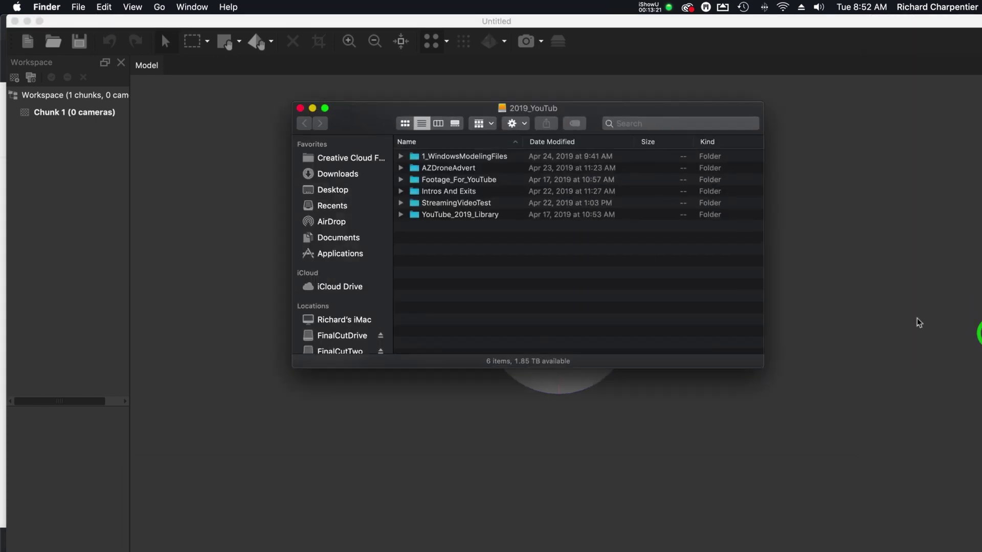
pyautogui.click(455, 158)
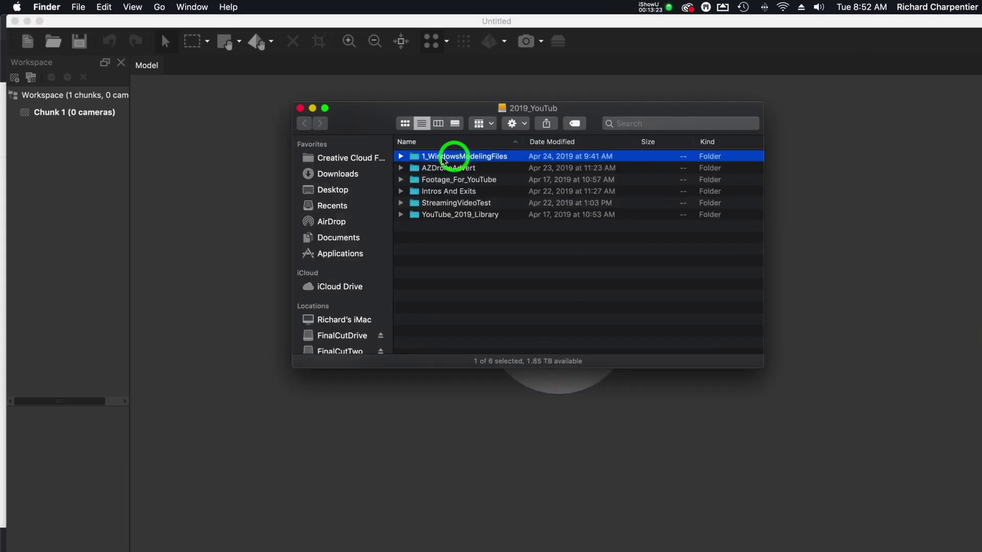
pyautogui.click(439, 157)
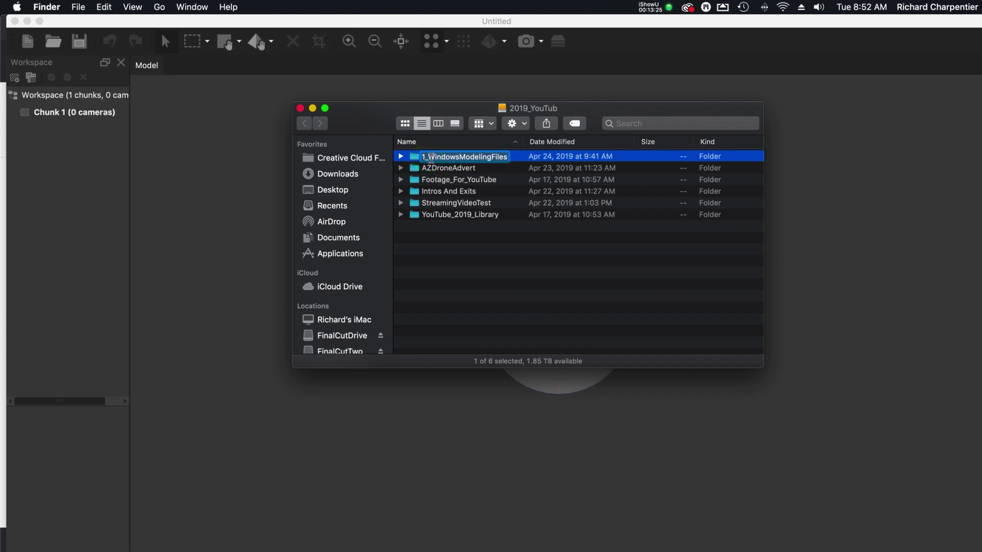
pyautogui.click(427, 156)
pyautogui.press('BackSpace')
pyautogui.press('BackSpace')
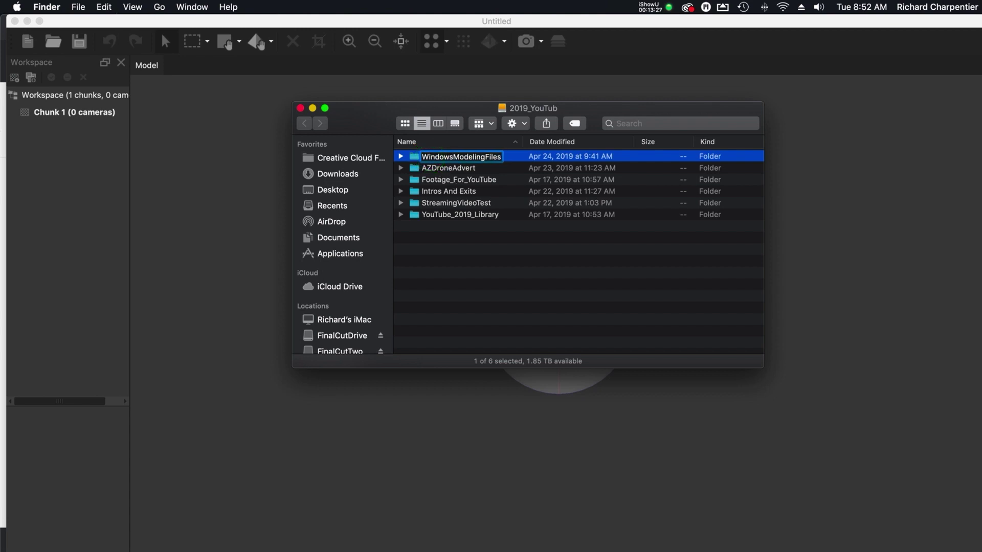
pyautogui.click(534, 291)
# Open the recent april28MaxOSXGvilleModel.psx project in Metashape
pyautogui.click(258, 206)
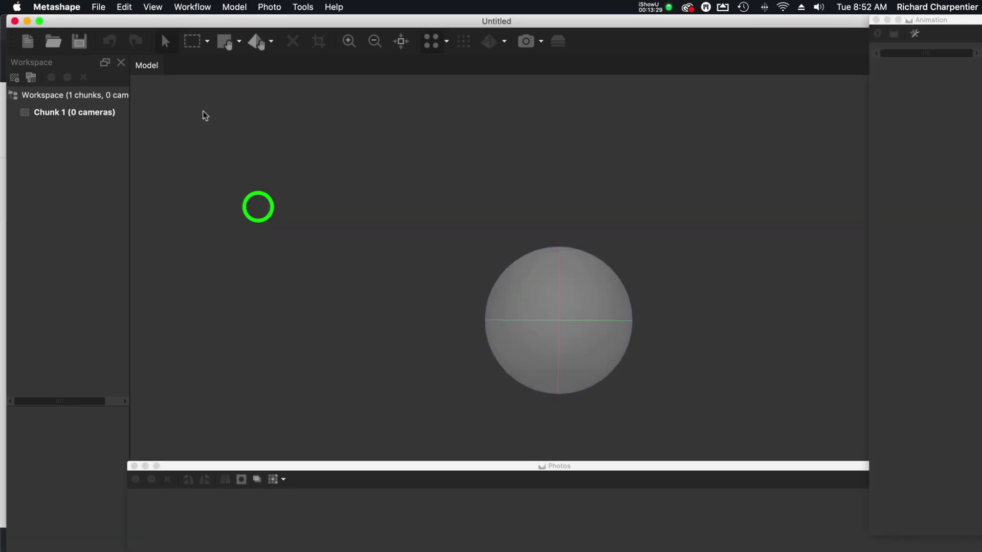
pyautogui.click(98, 6)
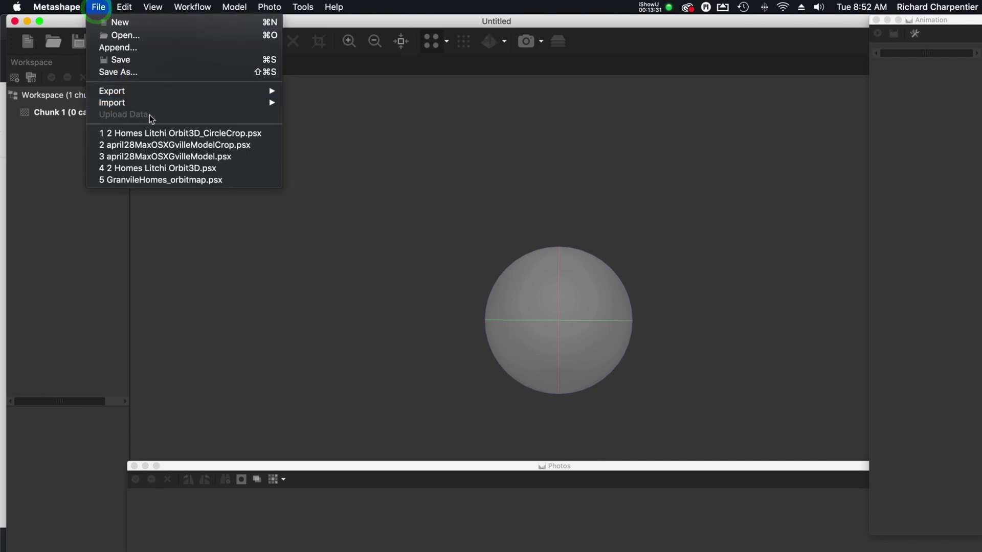
pyautogui.click(217, 156)
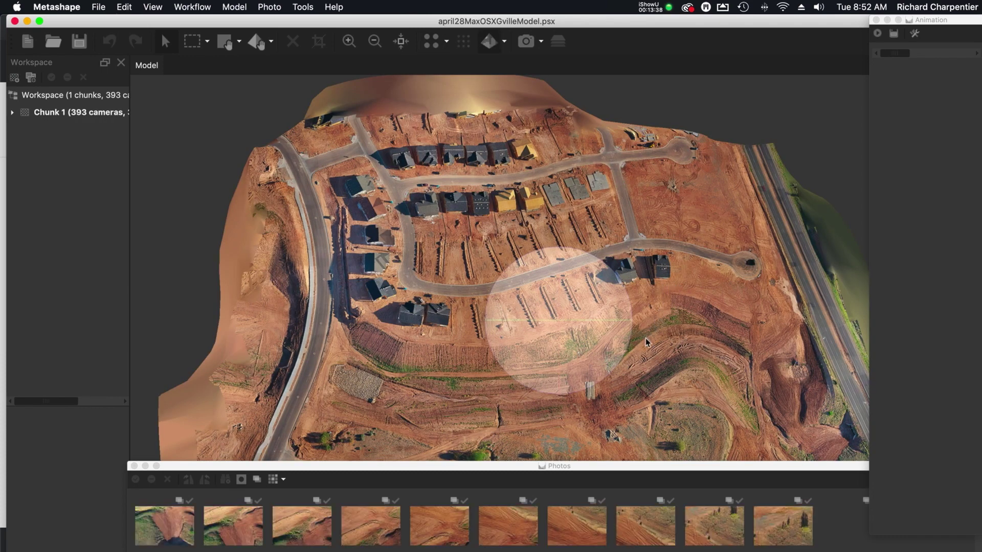
# Tilt the model to an overhead view and show the 393 camera positions over it
pyautogui.moveTo(646, 341); pyautogui.dragTo(432, 270)
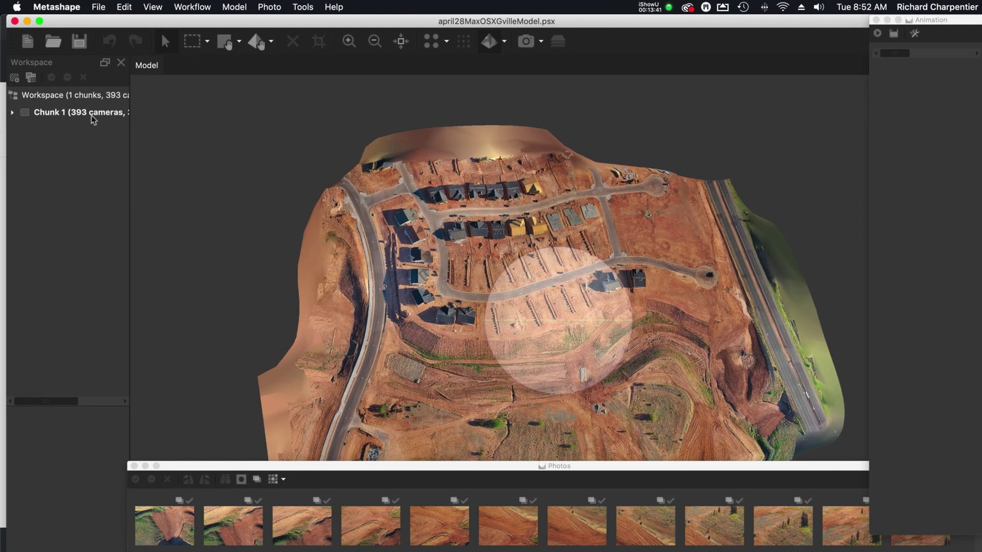
pyautogui.moveTo(664, 312); pyautogui.dragTo(454, 224)
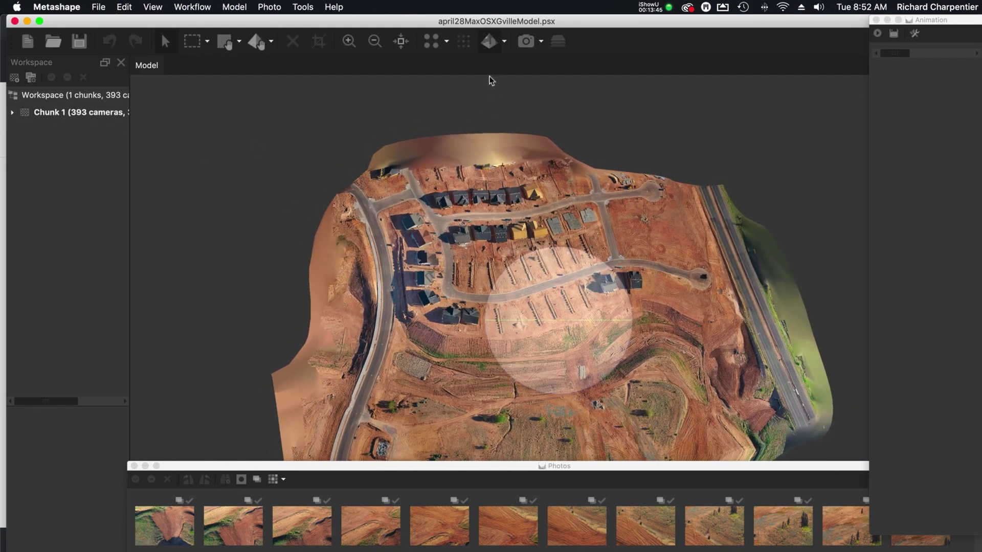
pyautogui.click(532, 44)
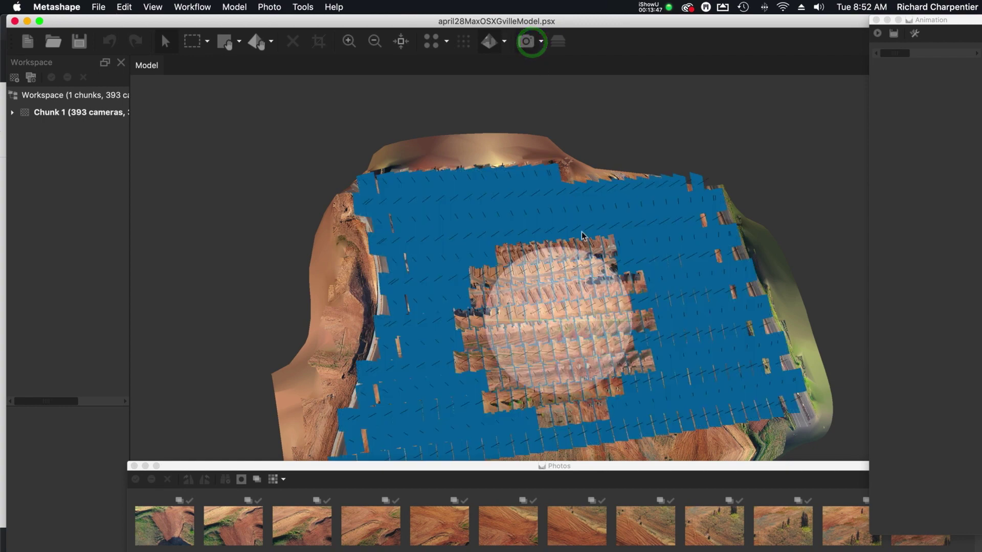
pyautogui.scroll(-3, 583, 236)
pyautogui.scroll(-6, 583, 235)
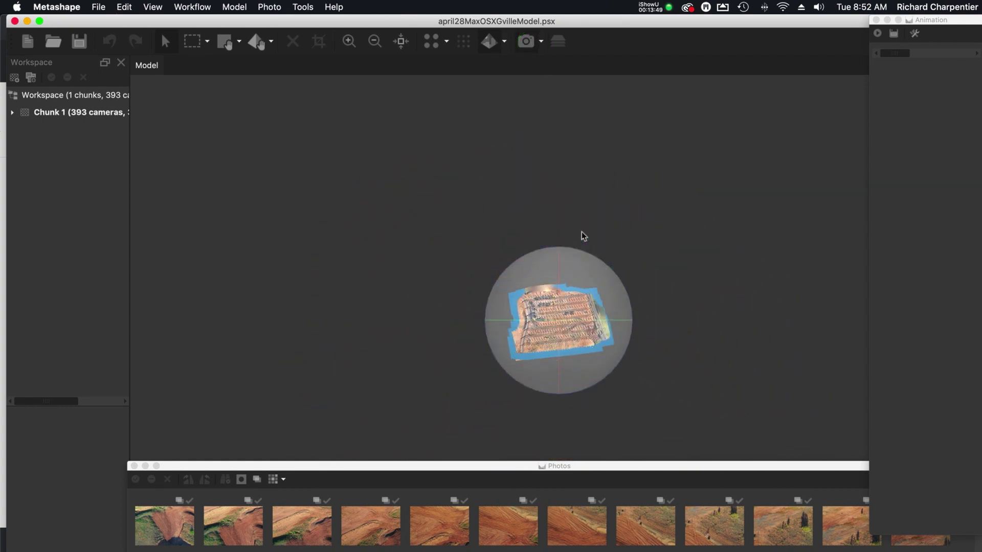
pyautogui.scroll(5, 582, 236)
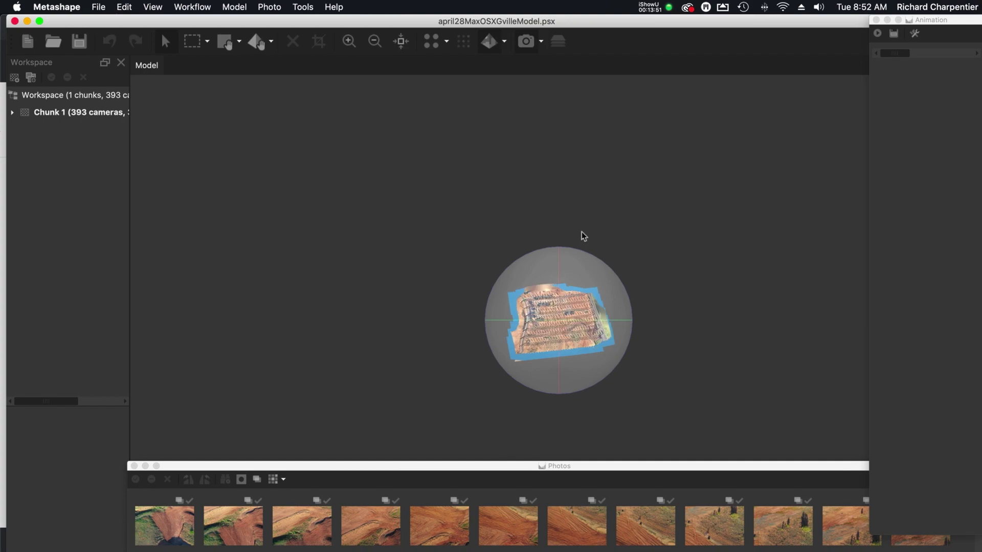
pyautogui.scroll(8, 583, 235)
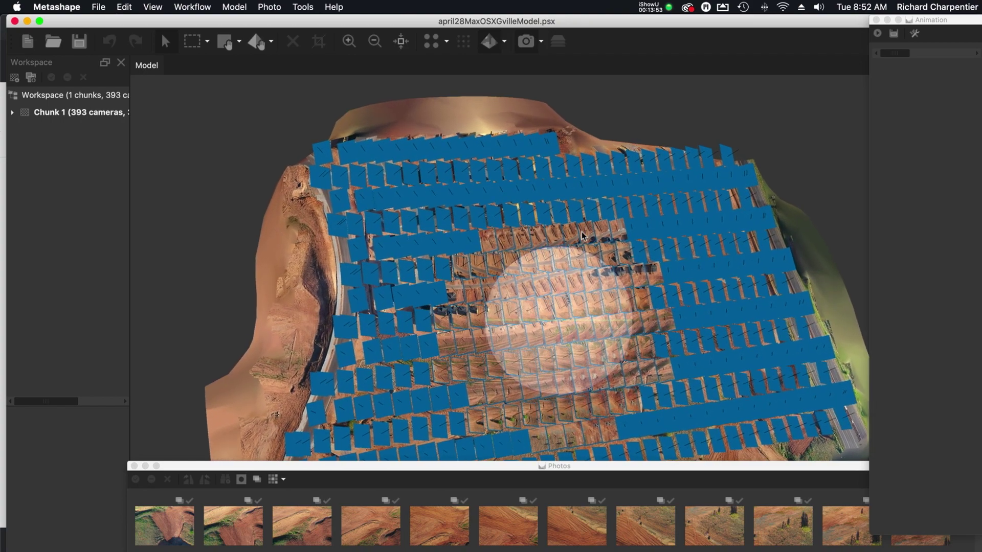